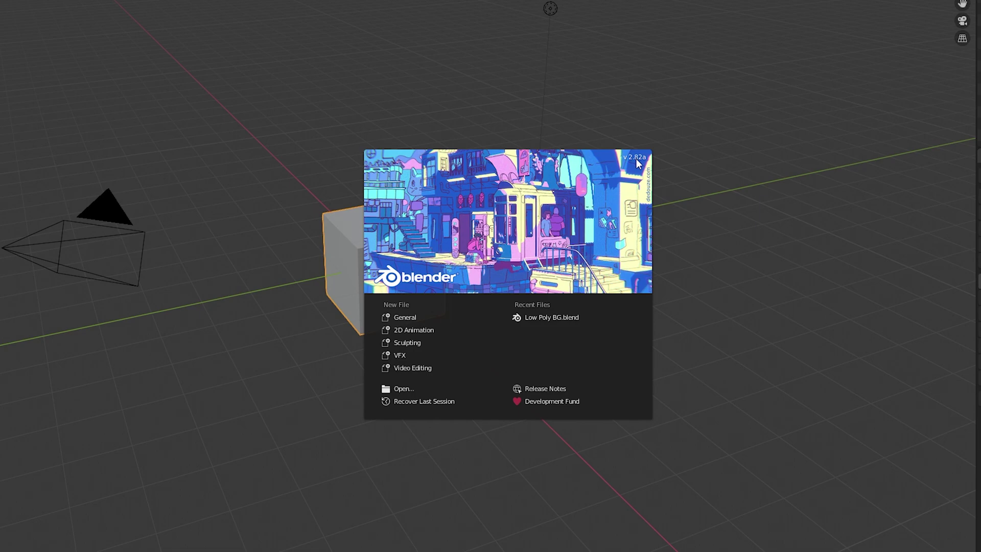
# Step: Delete the default cube and add a text object at the origin
pyautogui.click(706, 250)
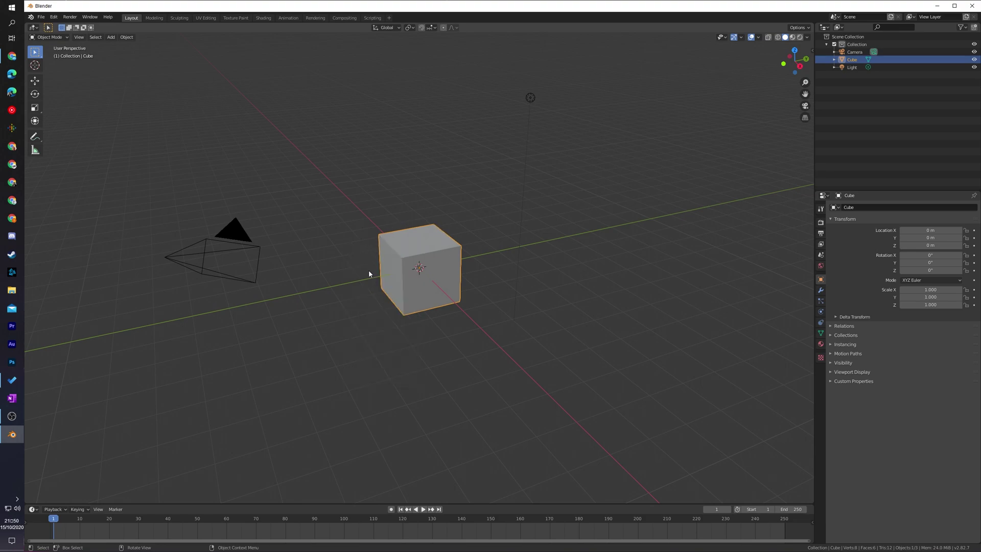
pyautogui.press('Delete')
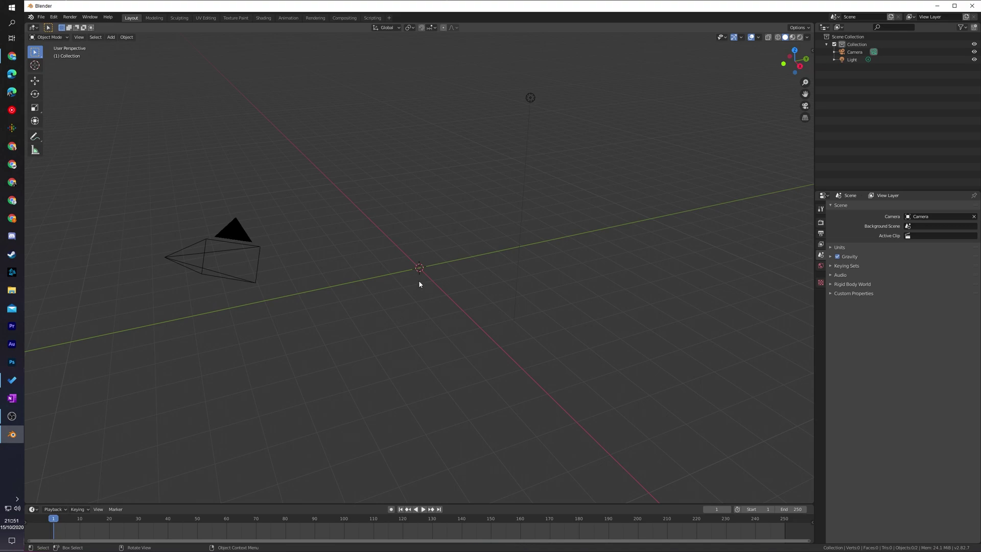
pyautogui.hotkey('shift', 'a')
pyautogui.moveTo(419, 283)
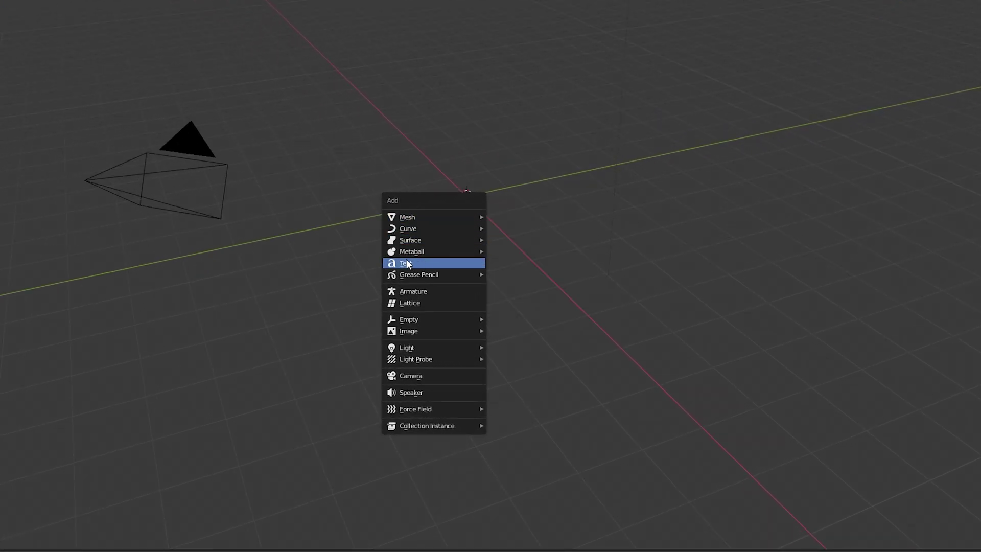
pyautogui.click(443, 267)
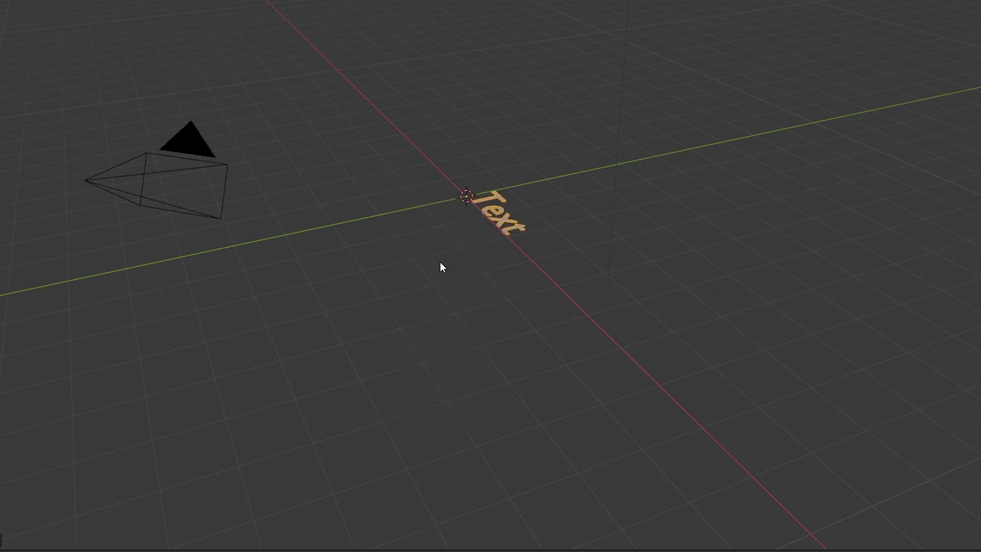
pyautogui.moveTo(383, 301); pyautogui.dragTo(471, 279, button='middle')
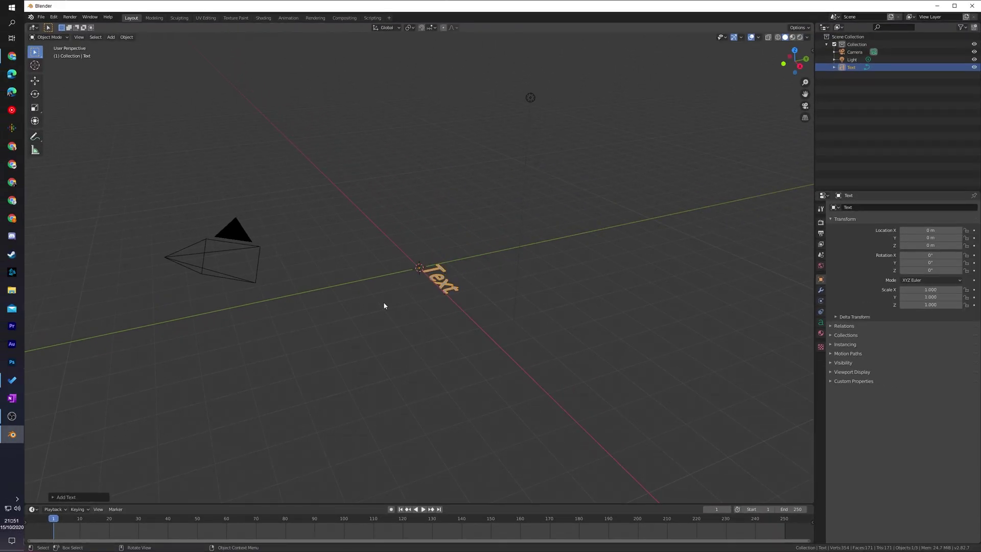
pyautogui.press('KP_7')
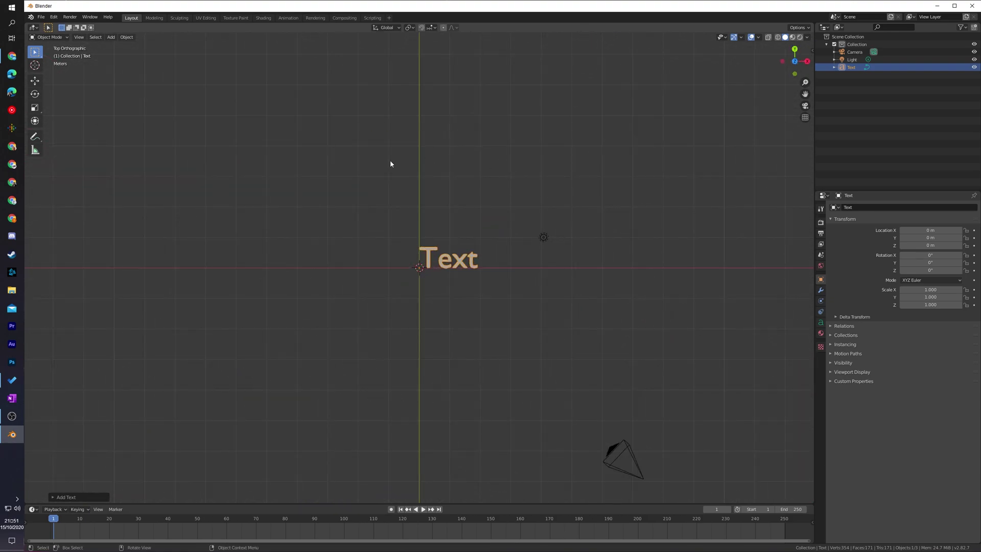
pyautogui.press('KP_1')
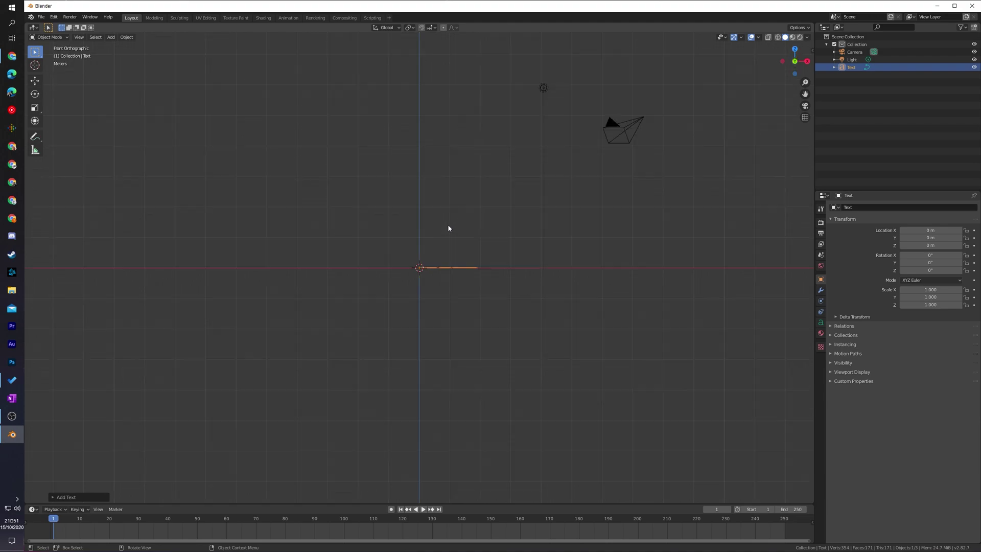
pyautogui.press('KP_3')
pyautogui.press('KP_4')
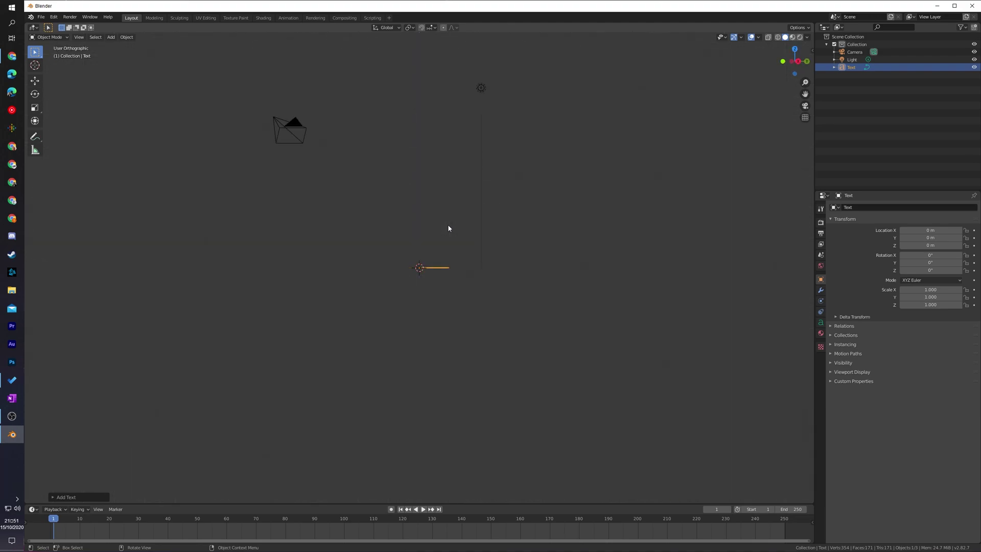
# Step: In top view, replace the text object's default wording with "scoby tech" and return to Object Mode
pyautogui.press('KP_7')
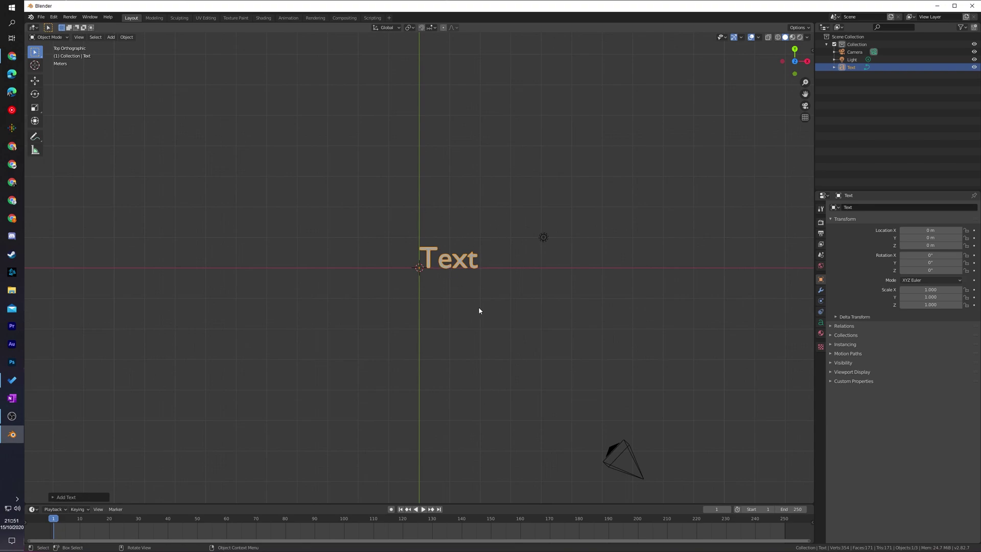
pyautogui.press('Tab')
pyautogui.scroll(3, 534, 261)
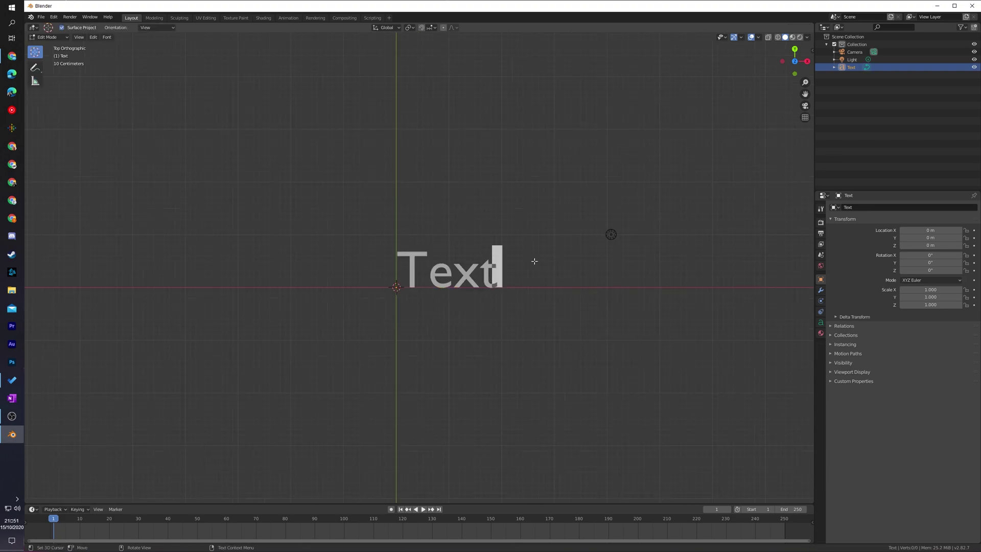
pyautogui.press('Left')
pyautogui.press('Right')
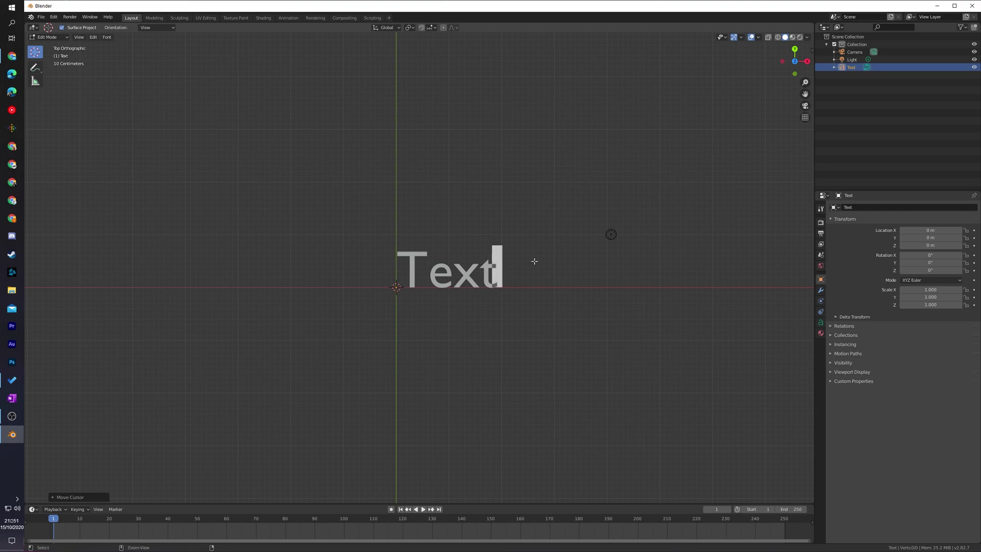
pyautogui.hotkey('ctrl', 'a')
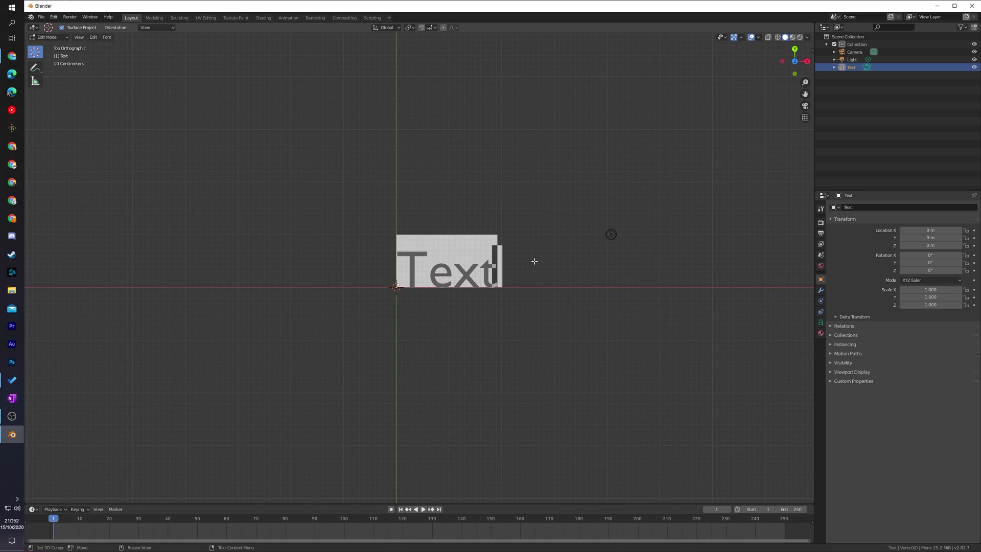
pyautogui.write('bgfidbsfi')
pyautogui.press('BackSpace')
pyautogui.press('BackSpace')
pyautogui.press('BackSpace')
pyautogui.press('BackSpace')
pyautogui.press('BackSpace')
pyautogui.press('BackSpace')
pyautogui.press('BackSpace')
pyautogui.press('BackSpace')
pyautogui.press('BackSpace')
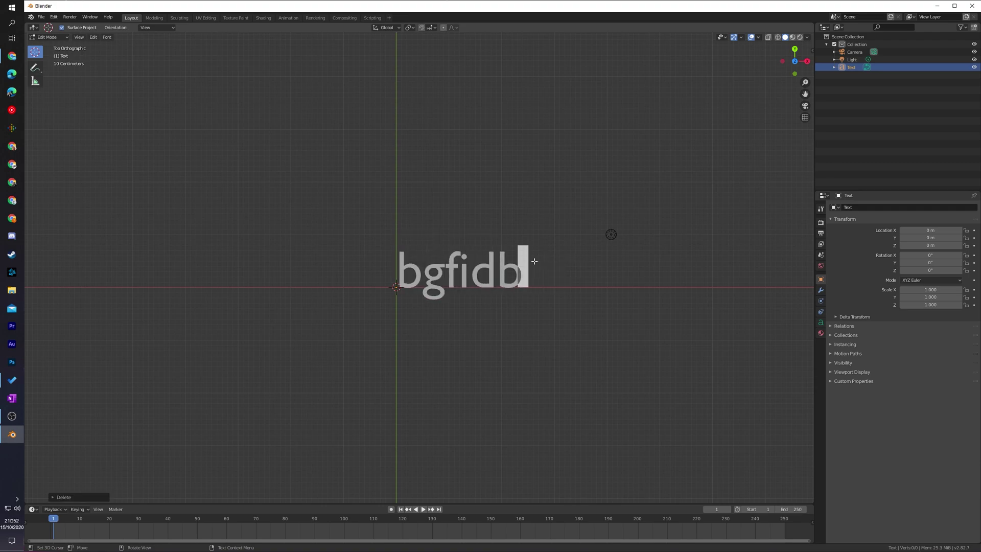
pyautogui.write('scoby tech')
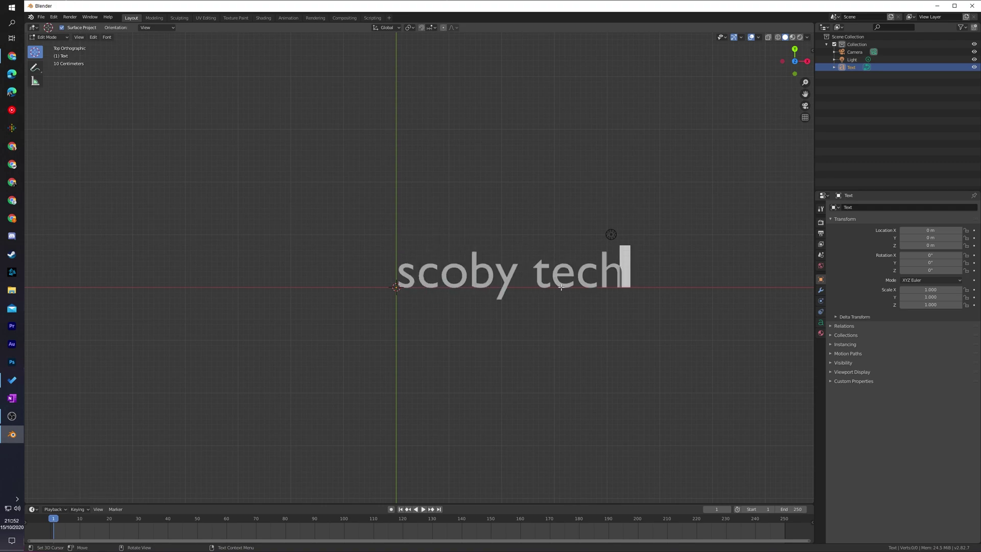
pyautogui.press('Tab')
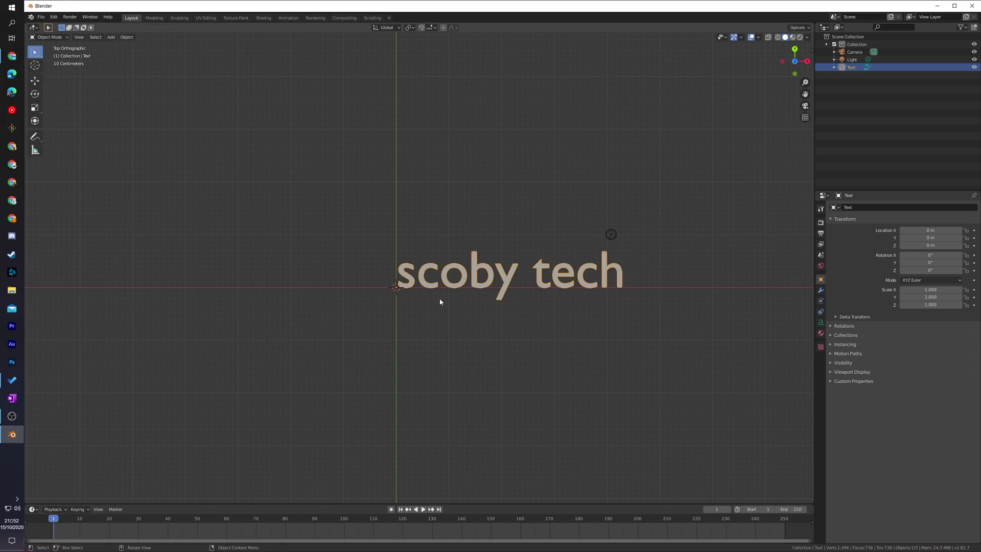
# Step: Select all the characters of the text and load Molot as its Regular font
pyautogui.press('Tab')
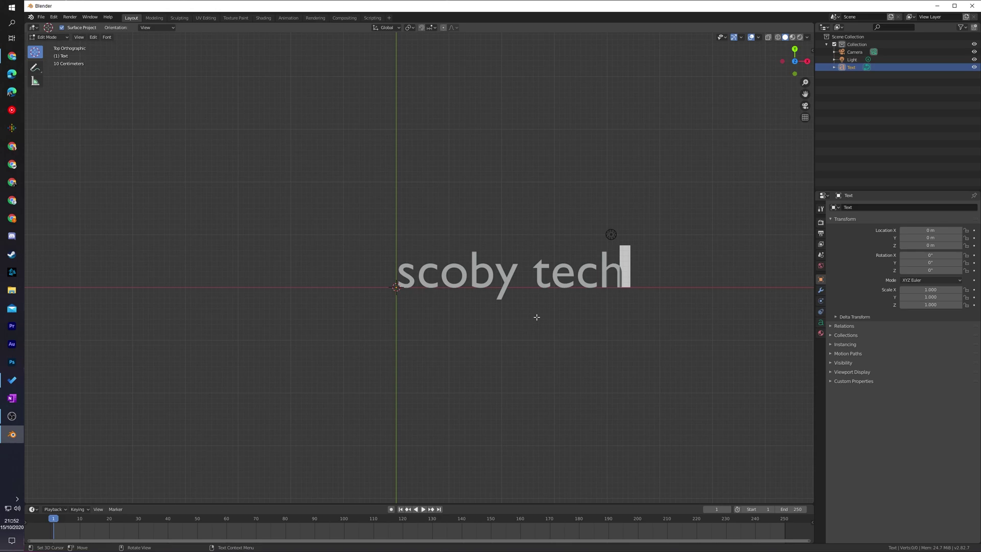
pyautogui.hotkey('ctrl', 'a')
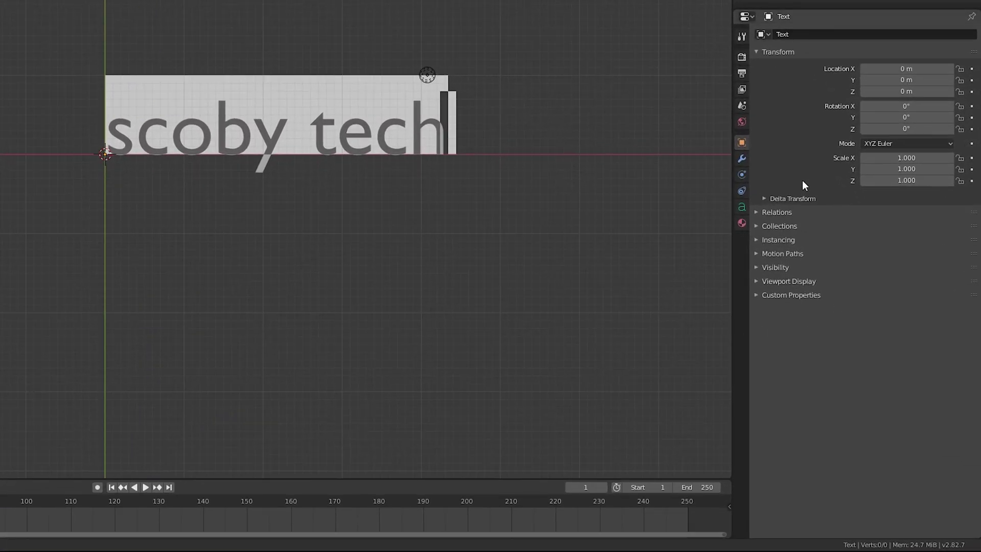
pyautogui.click(741, 208)
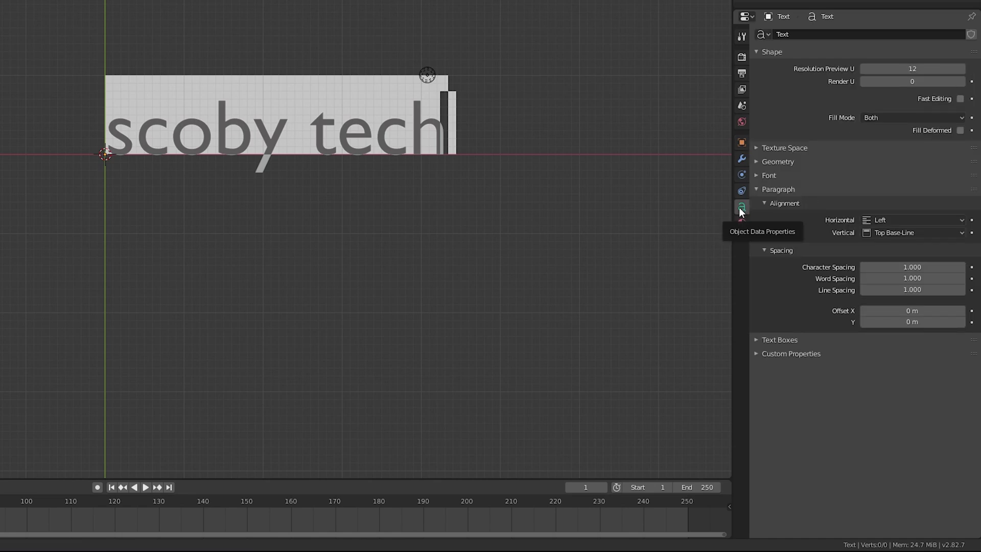
pyautogui.click(756, 176)
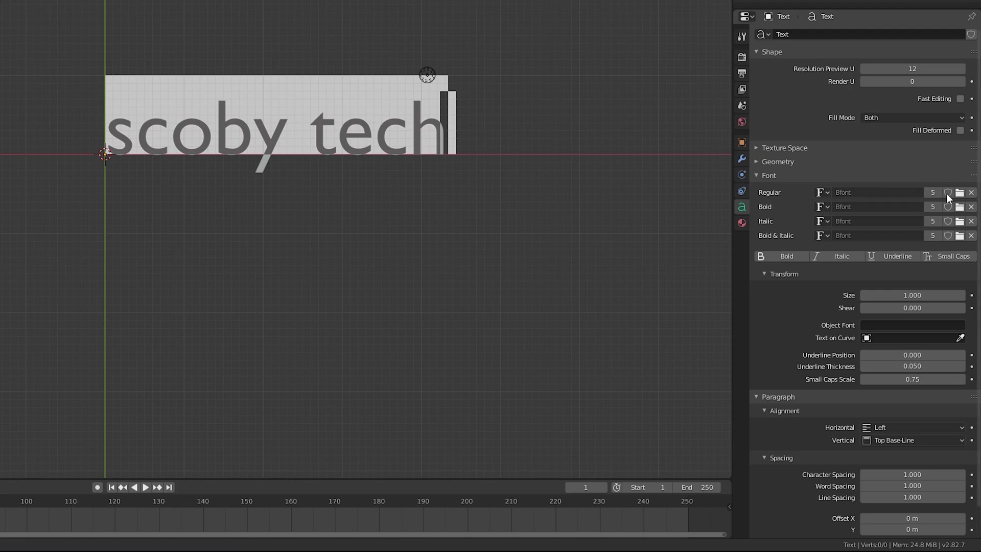
pyautogui.click(960, 192)
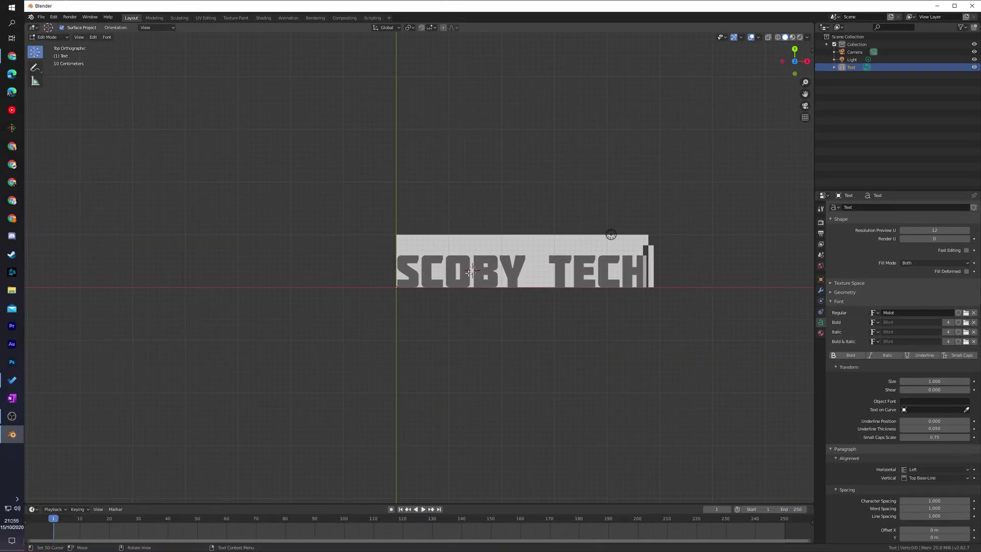
pyautogui.press('Tab')
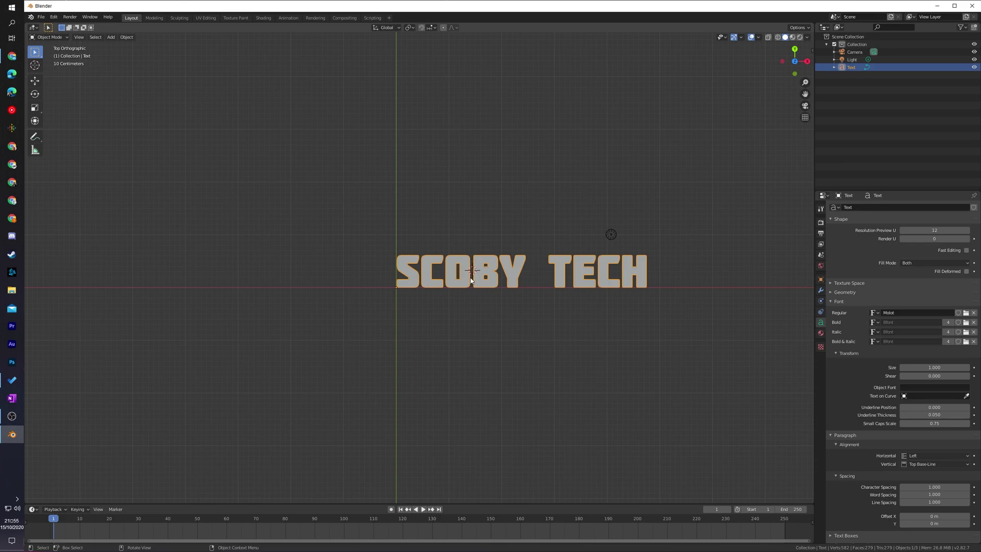
# Step: Extrude the text geometry by 0.43 m
pyautogui.moveTo(470, 279); pyautogui.dragTo(417, 234, button='middle')
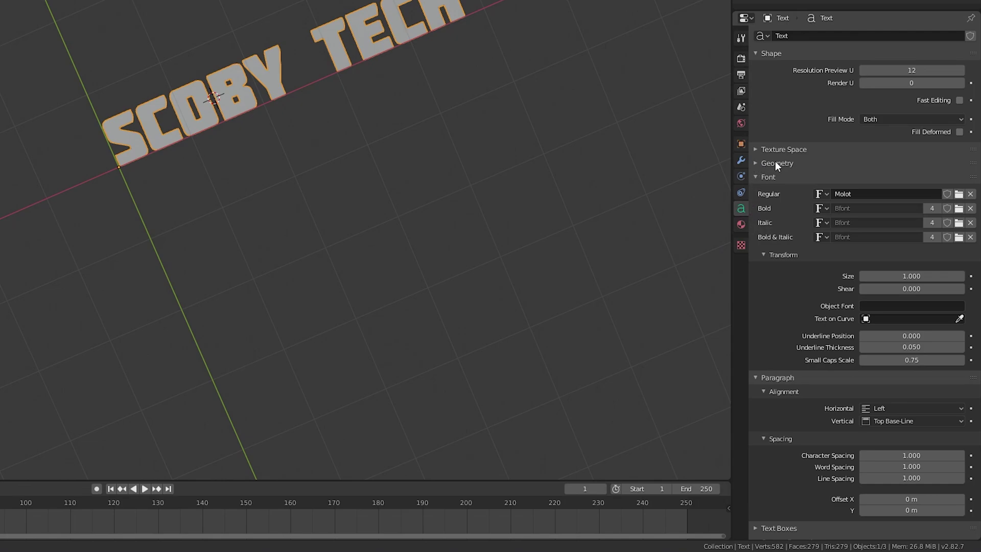
pyautogui.click(756, 164)
pyautogui.moveTo(879, 192); pyautogui.dragTo(934, 192)
pyautogui.moveTo(327, 82); pyautogui.dragTo(379, 141, button='middle')
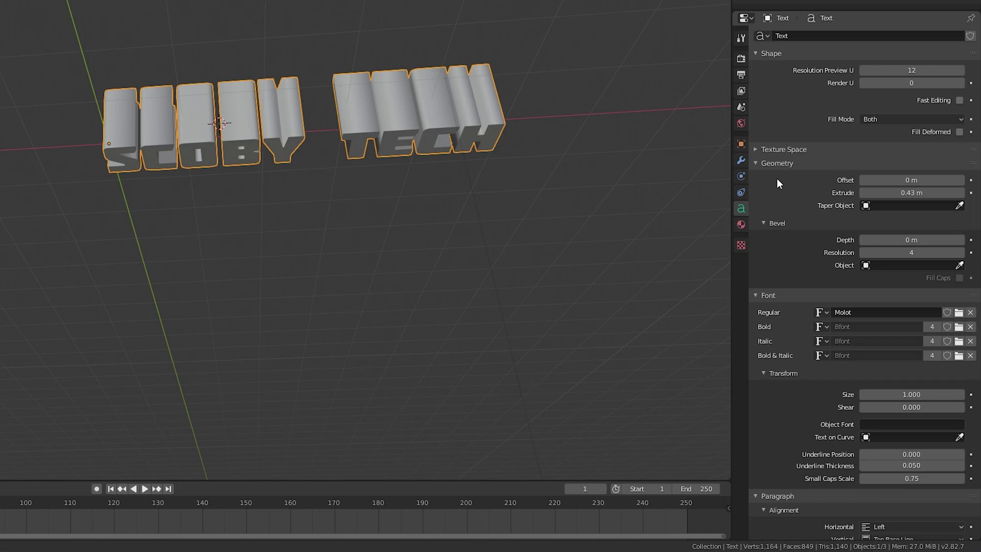
# Step: Try a small offset on the text geometry and reset the Offset to 0 m
pyautogui.scroll(8, 188, 131)
pyautogui.moveTo(148, 197); pyautogui.dragTo(186, 152, button='middle')
pyautogui.moveTo(911, 180); pyautogui.dragTo(888, 184)
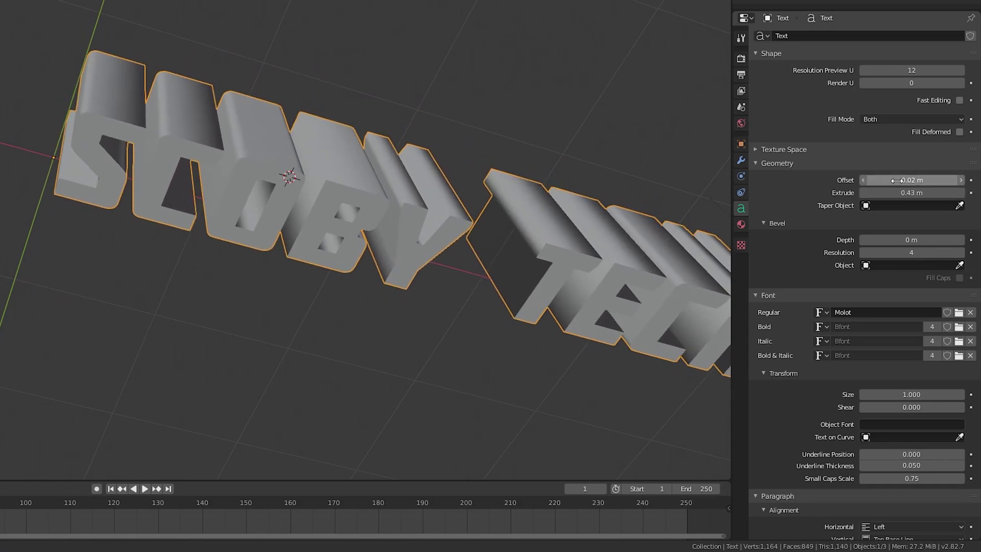
pyautogui.click(906, 180)
pyautogui.write('0')
pyautogui.press('Return')
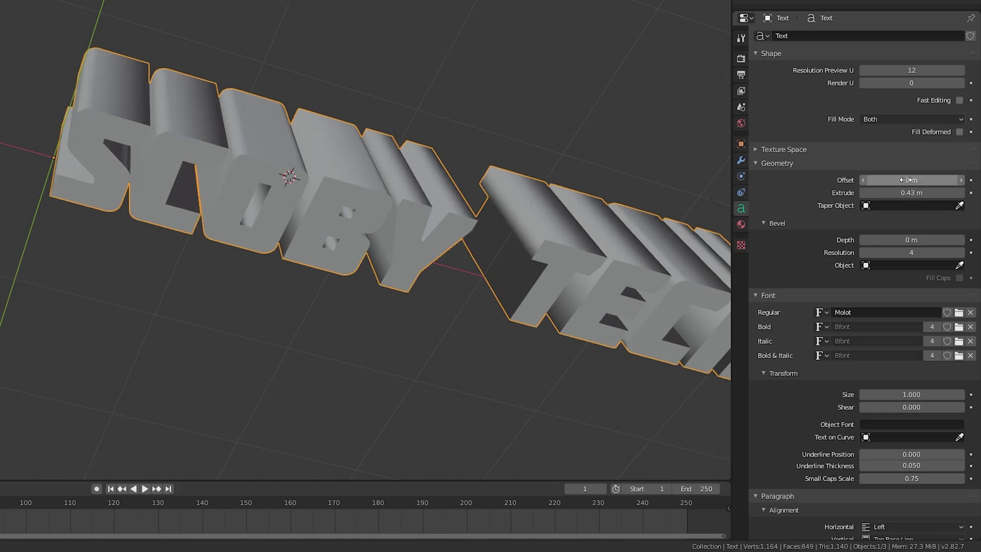
# Step: Round the edges of the text with a bevel depth of 0.02 m
pyautogui.moveTo(274, 295); pyautogui.dragTo(272, 224, button='middle')
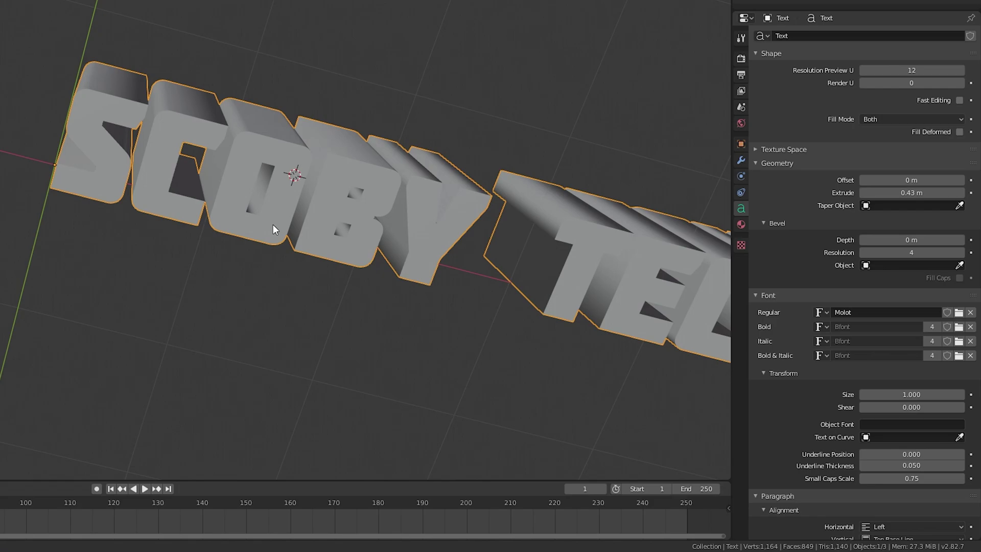
pyautogui.moveTo(272, 225); pyautogui.dragTo(276, 207, button='middle')
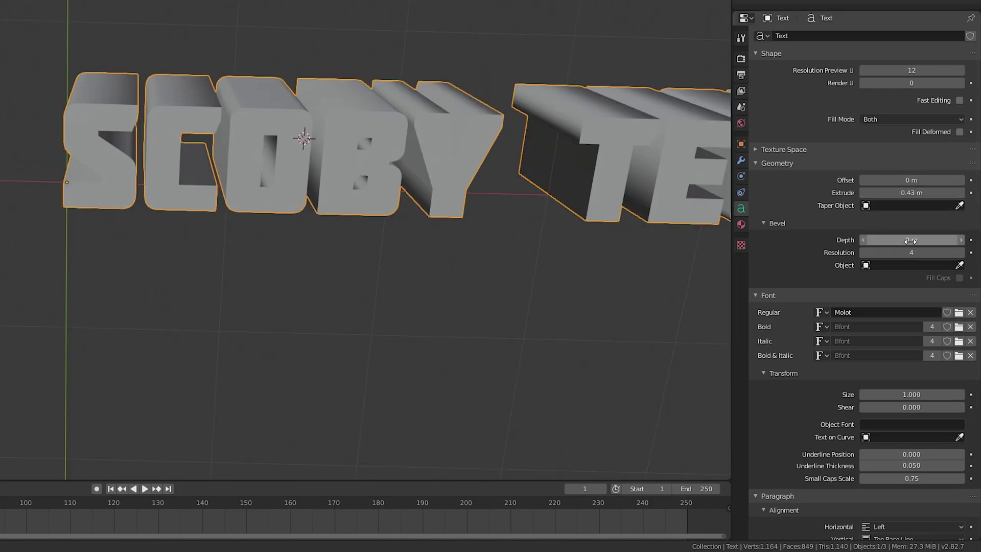
pyautogui.moveTo(910, 241); pyautogui.dragTo(917, 241)
pyautogui.moveTo(247, 197); pyautogui.dragTo(188, 111, button='middle')
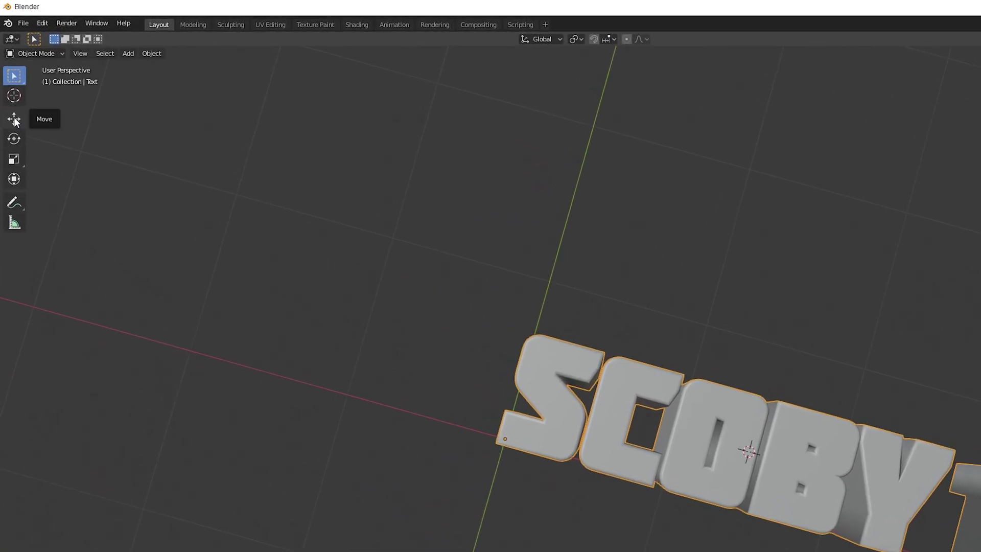
# Step: Move the text about 1 m along X with the Move tool and reset its X location to 0 m
pyautogui.click(20, 122)
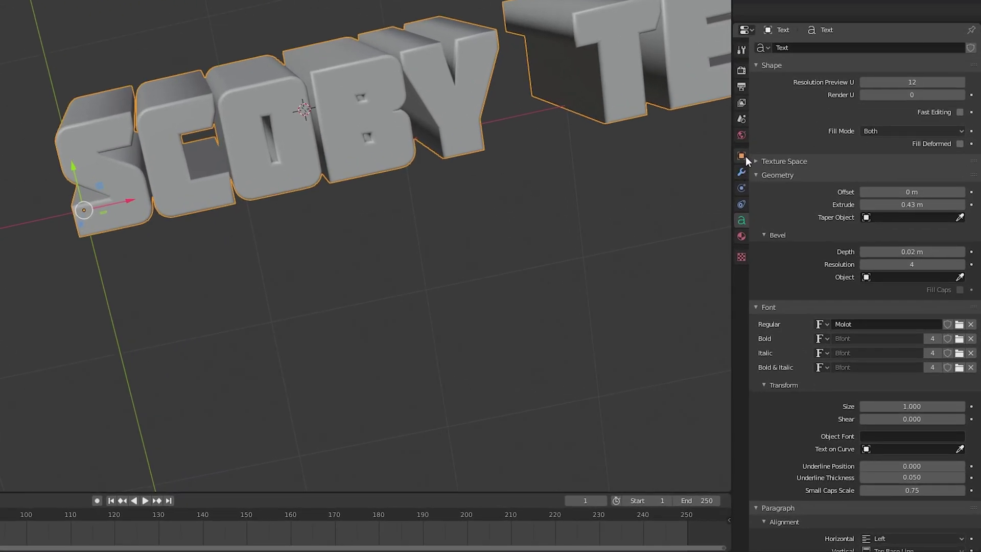
pyautogui.click(742, 157)
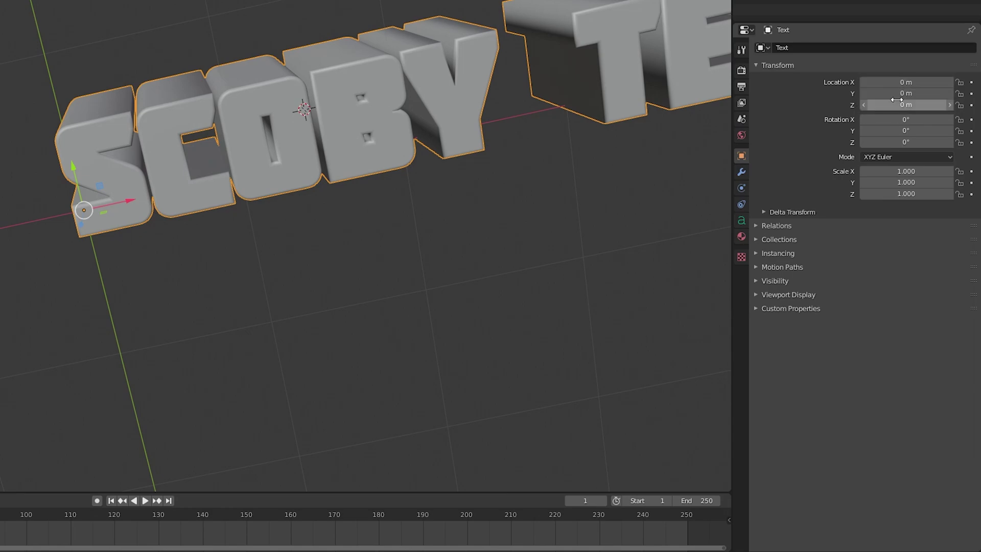
pyautogui.moveTo(134, 202); pyautogui.dragTo(292, 168)
pyautogui.click(913, 83)
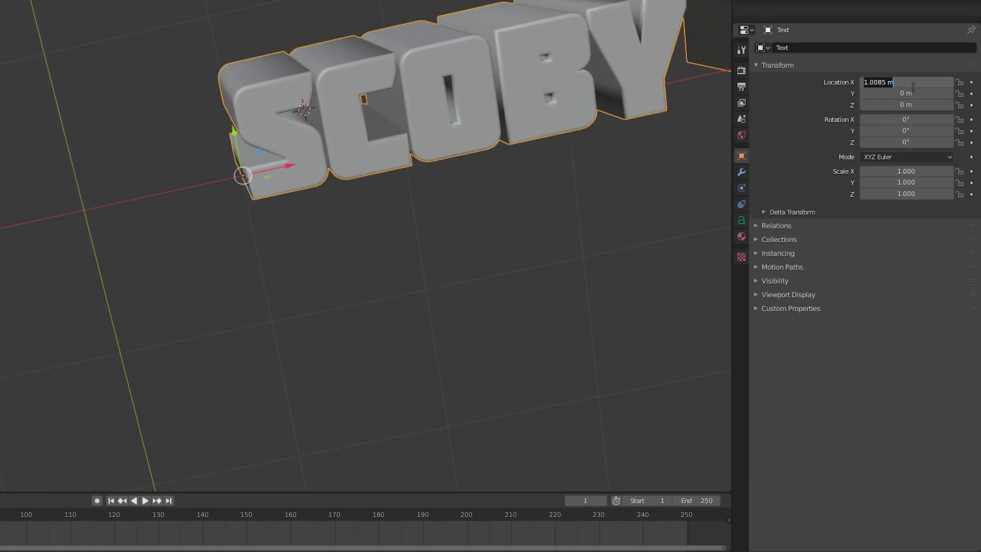
pyautogui.write('0')
pyautogui.press('Return')
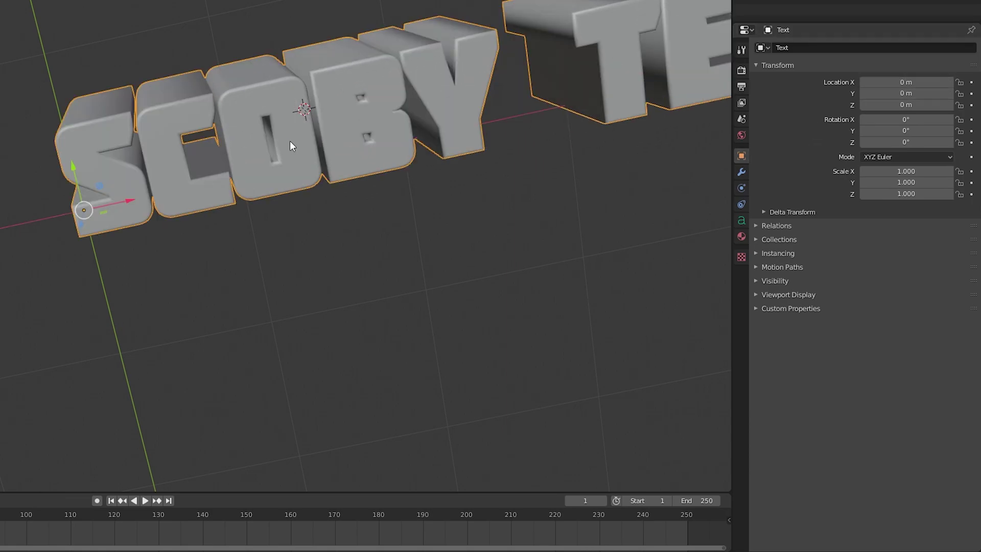
# Step: Add a new material to the text object
pyautogui.press('KP_1')
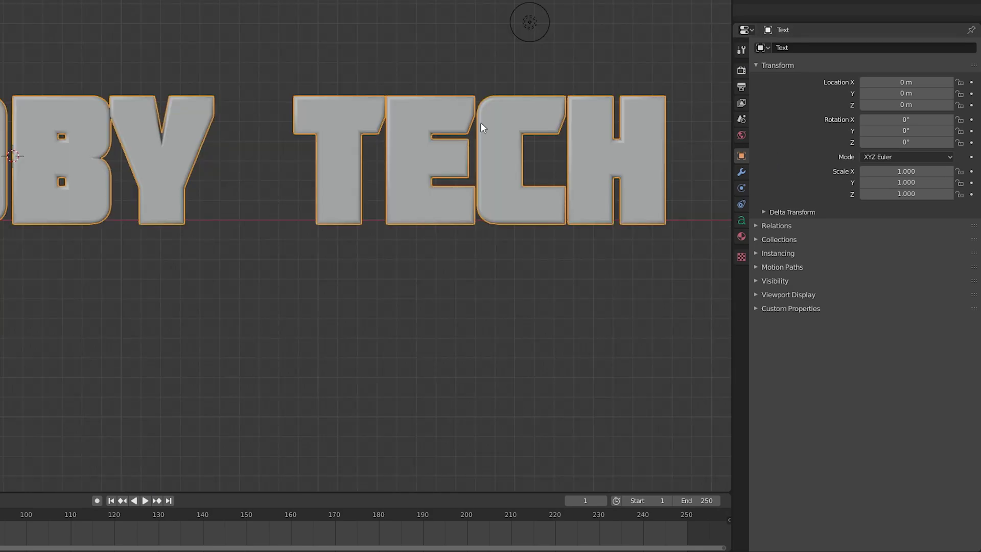
pyautogui.click(741, 234)
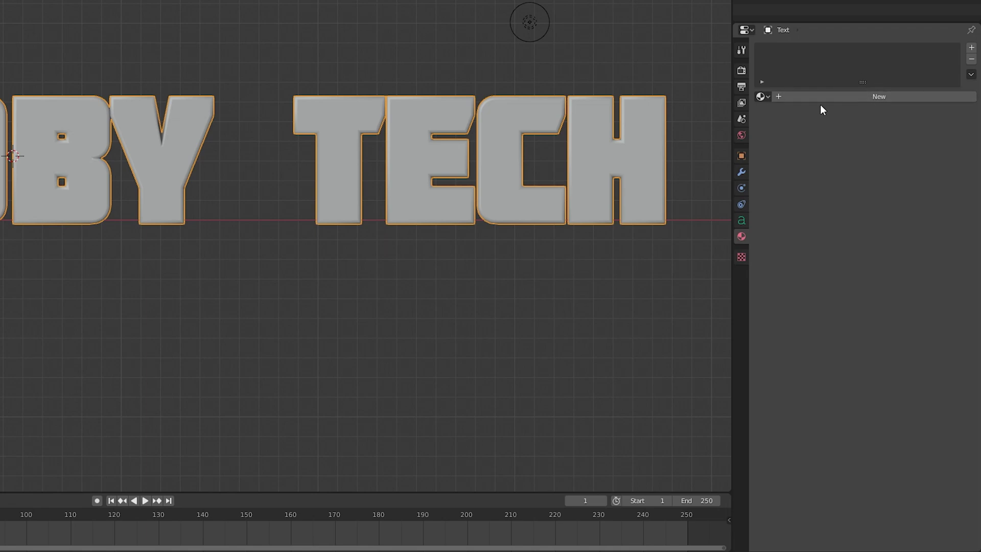
pyautogui.click(848, 98)
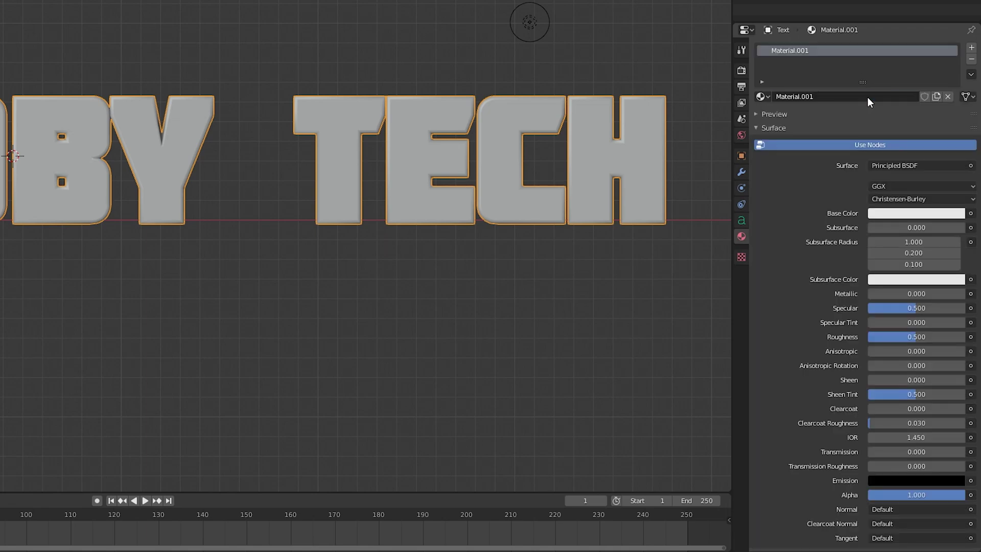
# Step: Set the base colour of the text's material to a saturated blue
pyautogui.scroll(-1, 798, 195)
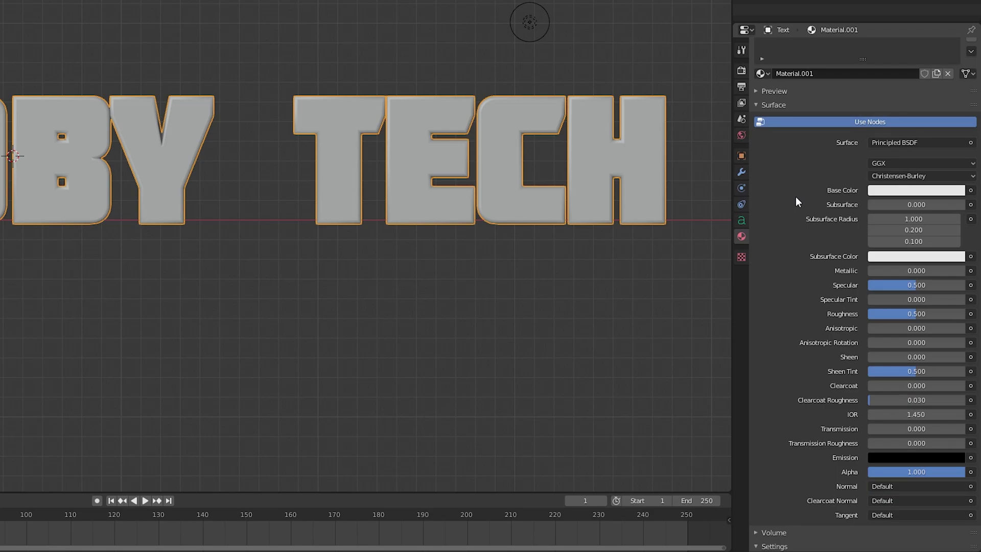
pyautogui.click(905, 191)
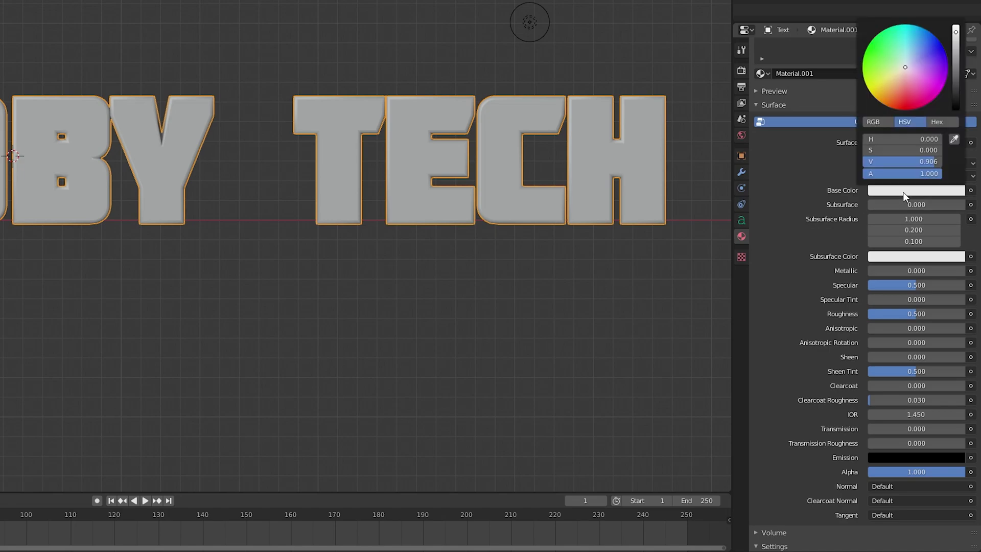
pyautogui.click(913, 193)
pyautogui.moveTo(917, 63); pyautogui.dragTo(929, 46)
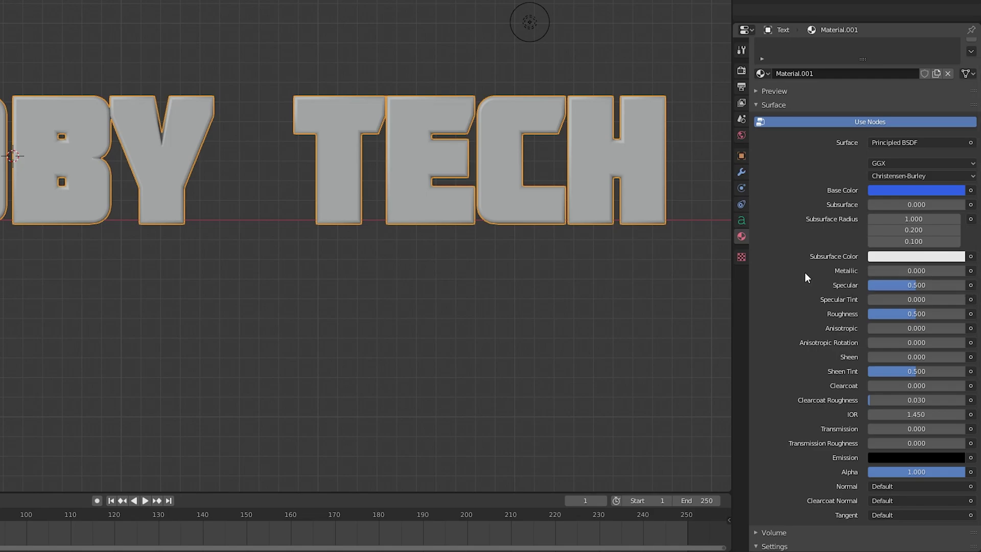
pyautogui.scroll(-5, 808, 271)
pyautogui.scroll(6, 799, 278)
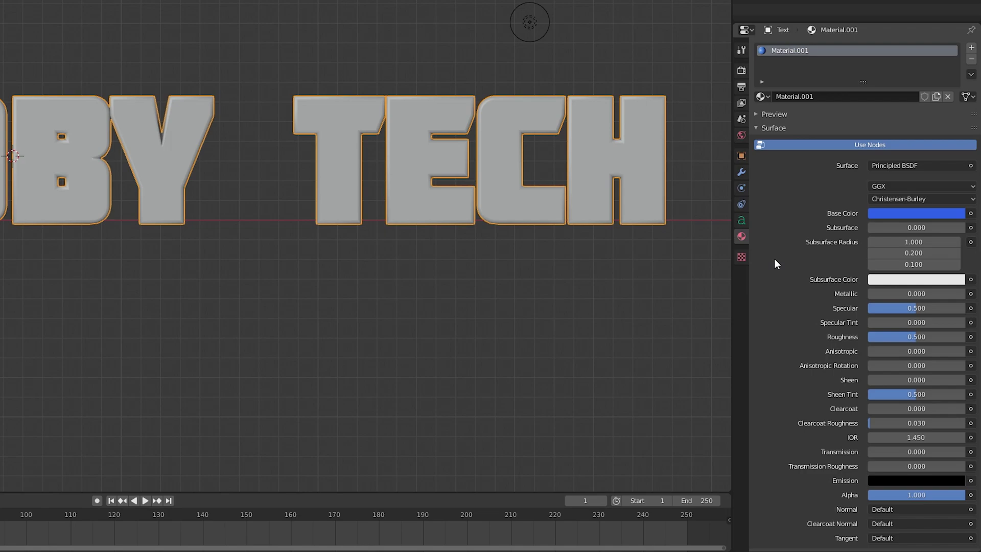
# Step: Switch the viewport to Rendered shading to show the blue text from an angled view
pyautogui.moveTo(715, 246); pyautogui.dragTo(76, 98, button='middle')
pyautogui.scroll(3, 549, 107)
pyautogui.moveTo(545, 113); pyautogui.dragTo(569, 96, button='middle')
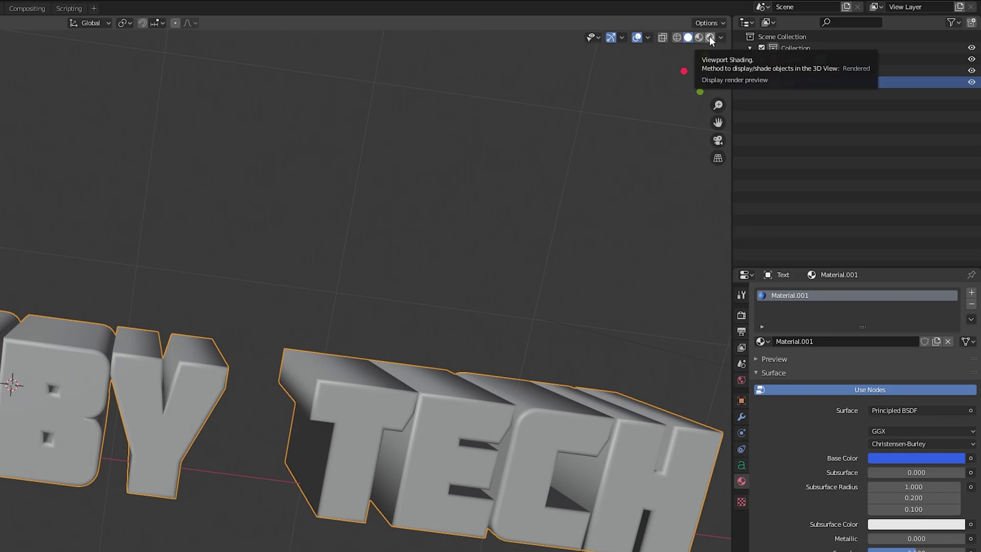
pyautogui.click(709, 37)
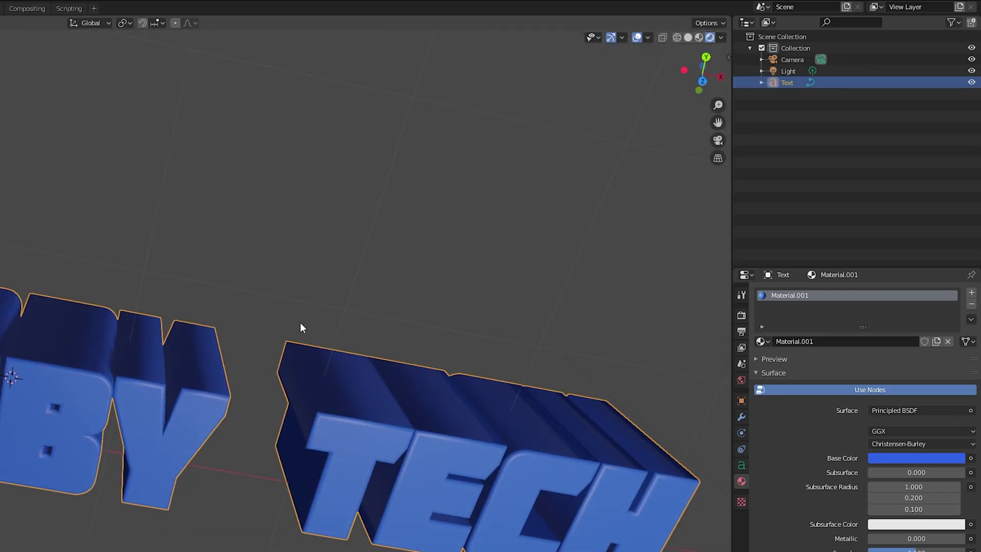
pyautogui.moveTo(286, 318); pyautogui.dragTo(264, 306, button='middle')
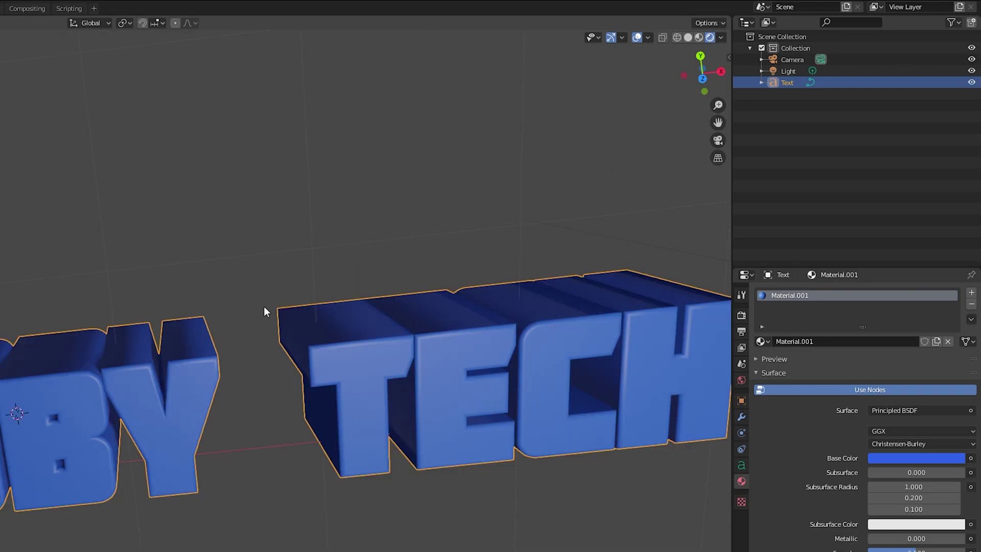
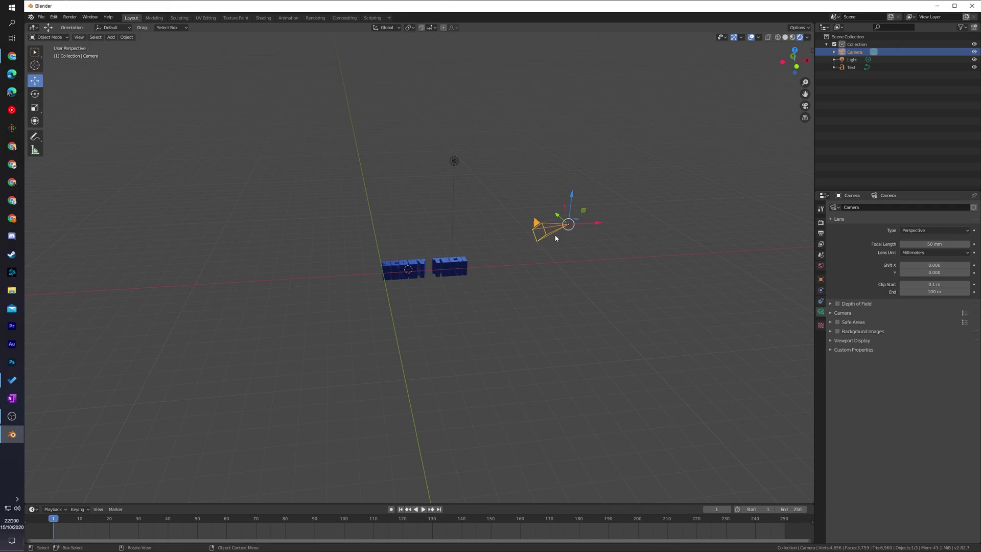
# Step: Select the camera and set its X, Y and Z location to 0 m
pyautogui.hotkey('alt', 'a')
pyautogui.hotkey('shift', 'a')
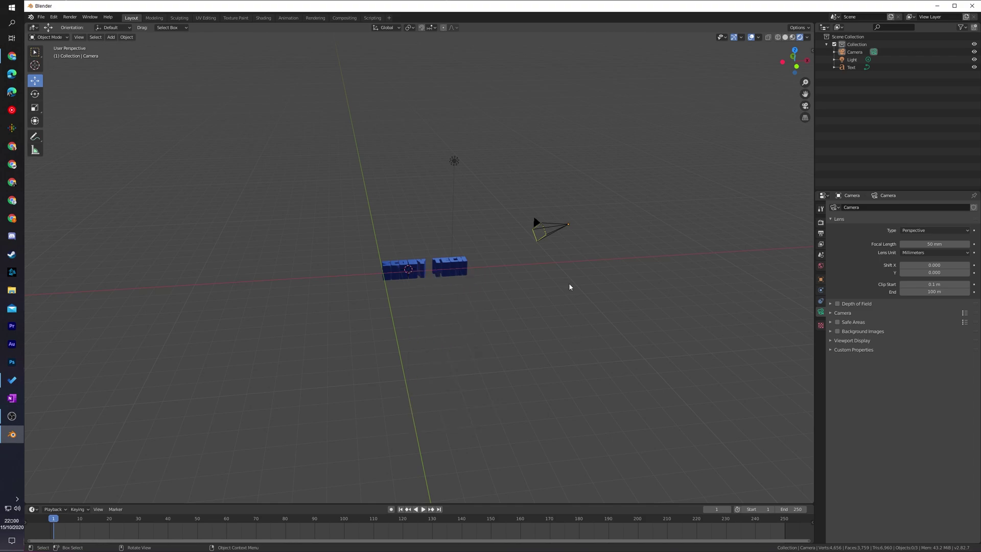
pyautogui.click(564, 232)
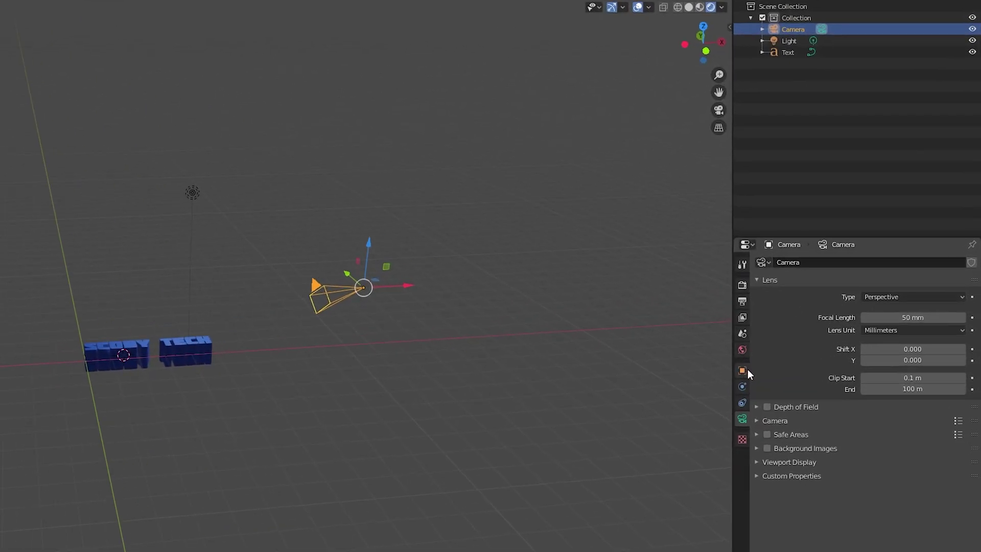
pyautogui.click(743, 370)
pyautogui.doubleClick(911, 296)
pyautogui.write('0')
pyautogui.press('Tab')
pyautogui.write('0')
pyautogui.press('Tab')
pyautogui.write('0')
pyautogui.press('Return')
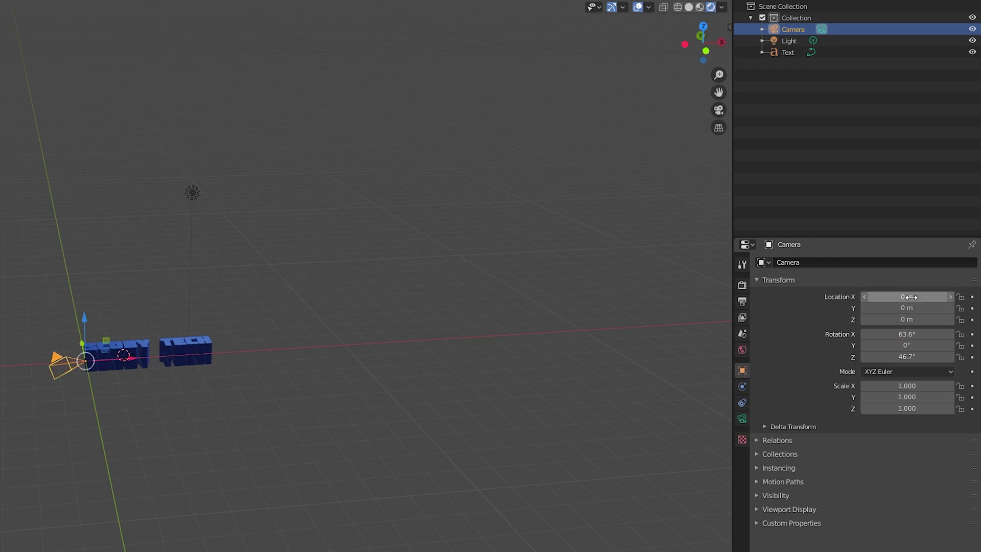
# Step: Set the camera's X, Y and Z rotation to 0°
pyautogui.doubleClick(914, 334)
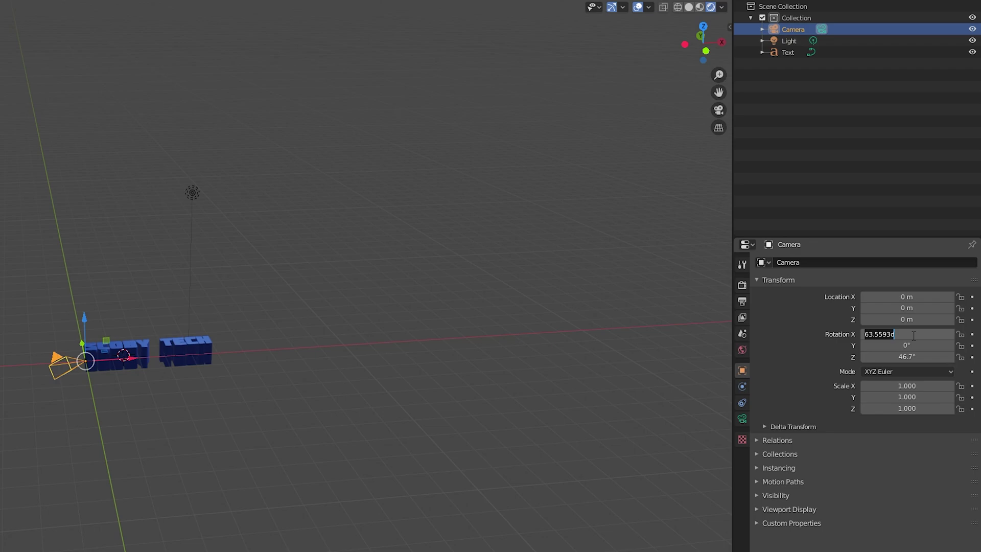
pyautogui.write('0')
pyautogui.press('Tab')
pyautogui.write('0')
pyautogui.press('Tab')
pyautogui.write('0')
pyautogui.press('Return')
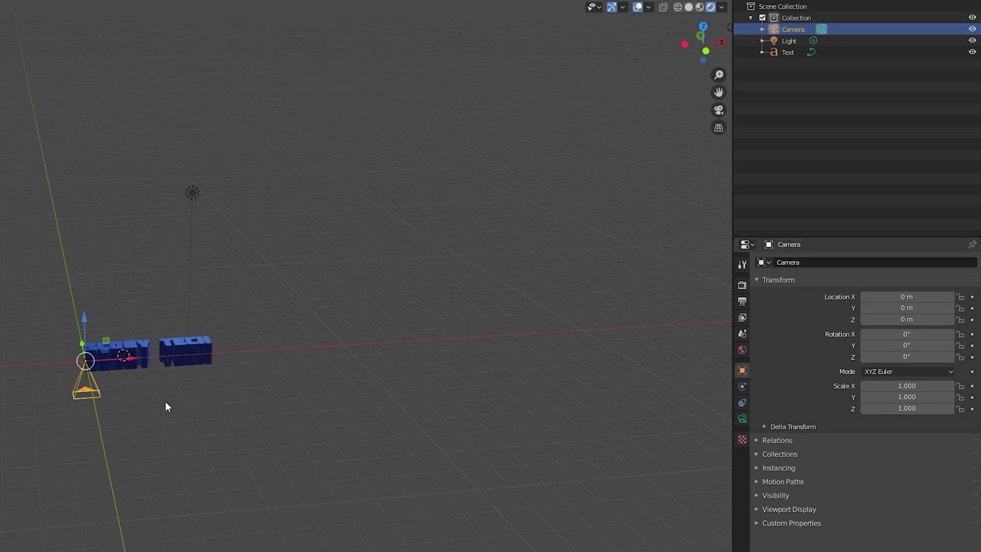
# Step: Raise the camera along Z to about 6.95 m and shift it along X to about 1.85 m above the text
pyautogui.moveTo(147, 387); pyautogui.dragTo(152, 350, button='middle')
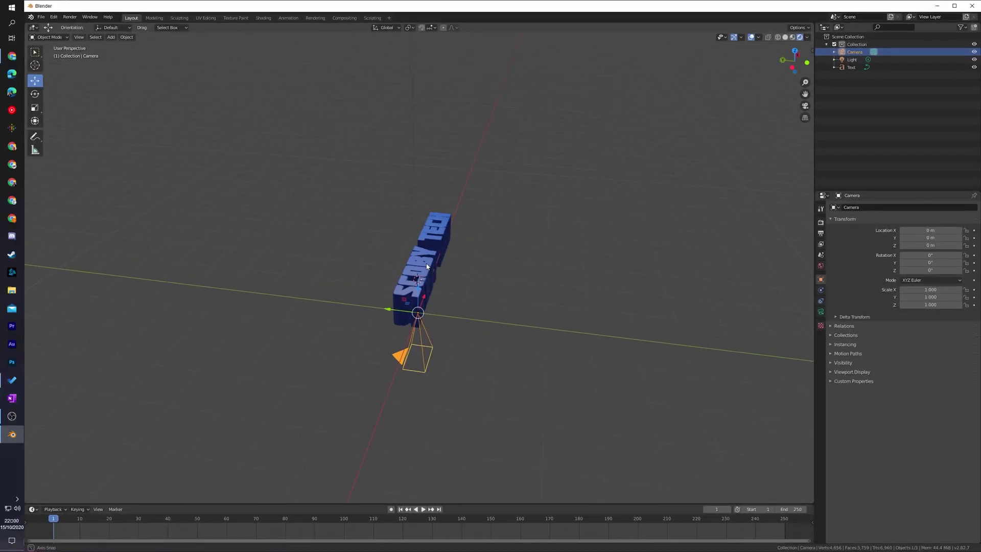
pyautogui.moveTo(427, 266); pyautogui.dragTo(427, 314, button='middle')
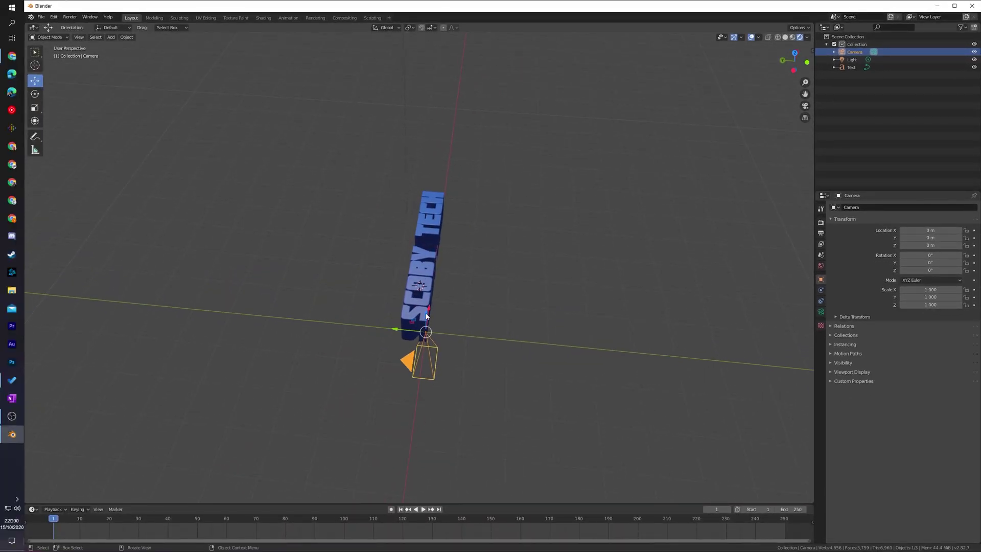
pyautogui.moveTo(427, 316); pyautogui.dragTo(452, 61)
pyautogui.moveTo(452, 62); pyautogui.dragTo(442, 122, button='middle')
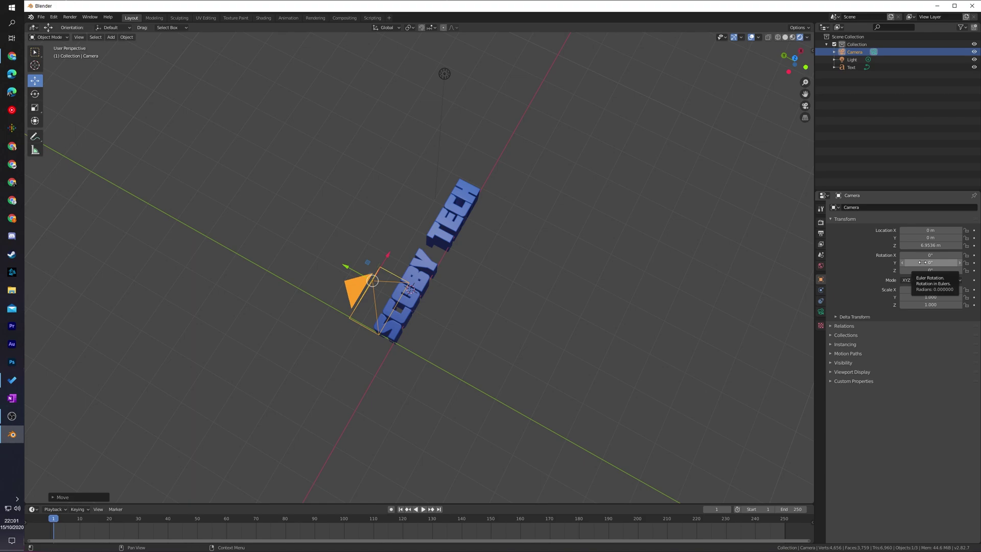
pyautogui.moveTo(439, 220); pyautogui.dragTo(399, 252, button='middle')
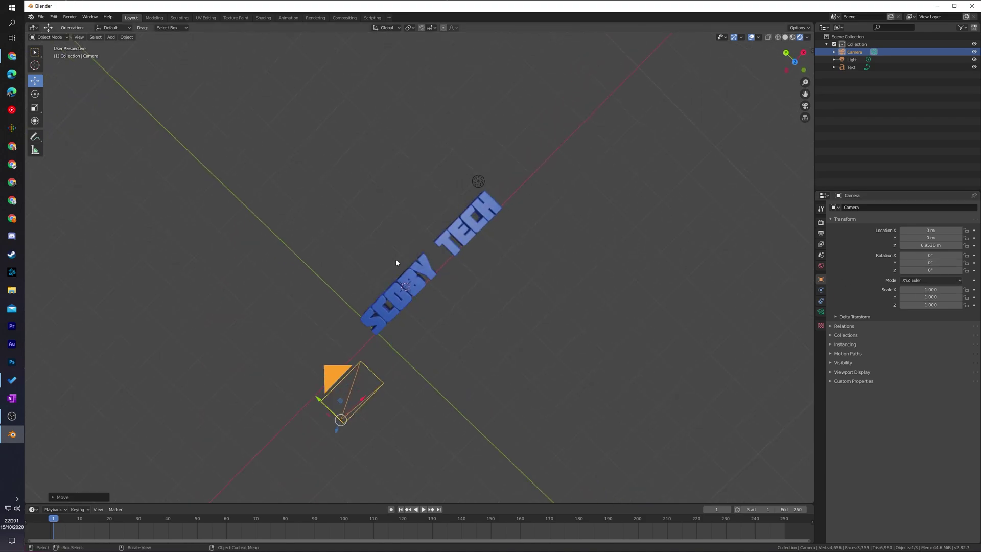
pyautogui.press('g')
pyautogui.click(434, 317)
pyautogui.moveTo(434, 317); pyautogui.dragTo(424, 297, button='middle')
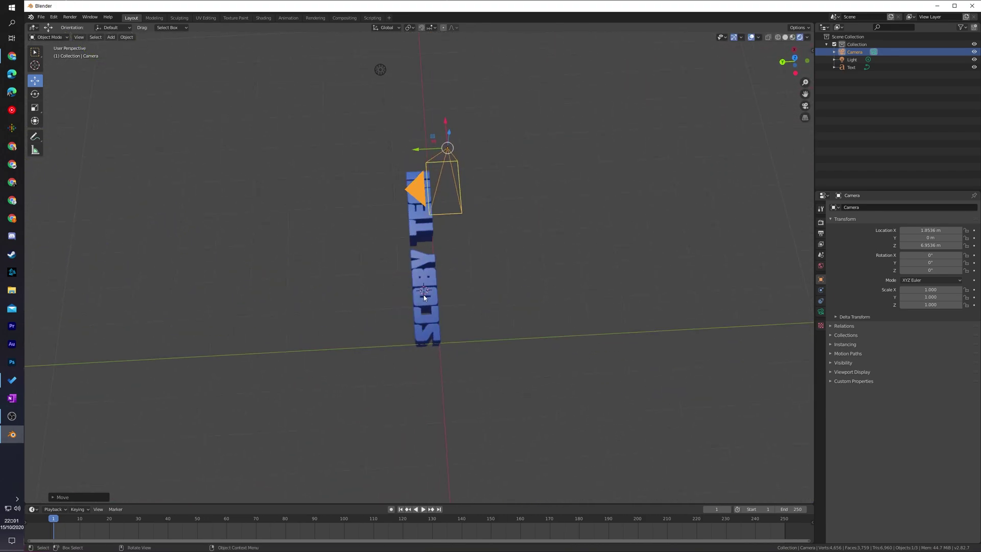
# Step: Look through the camera and frame the whole text by adjusting its location to about X 2.4 m, Y 0.24 m, Z 7.52 m
pyautogui.press('KP_0')
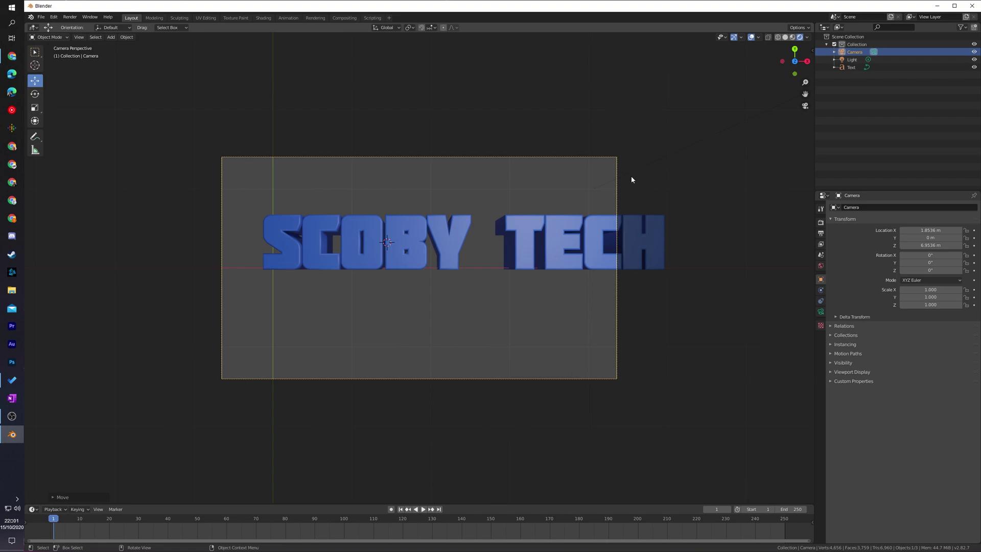
pyautogui.moveTo(927, 231); pyautogui.dragTo(956, 231)
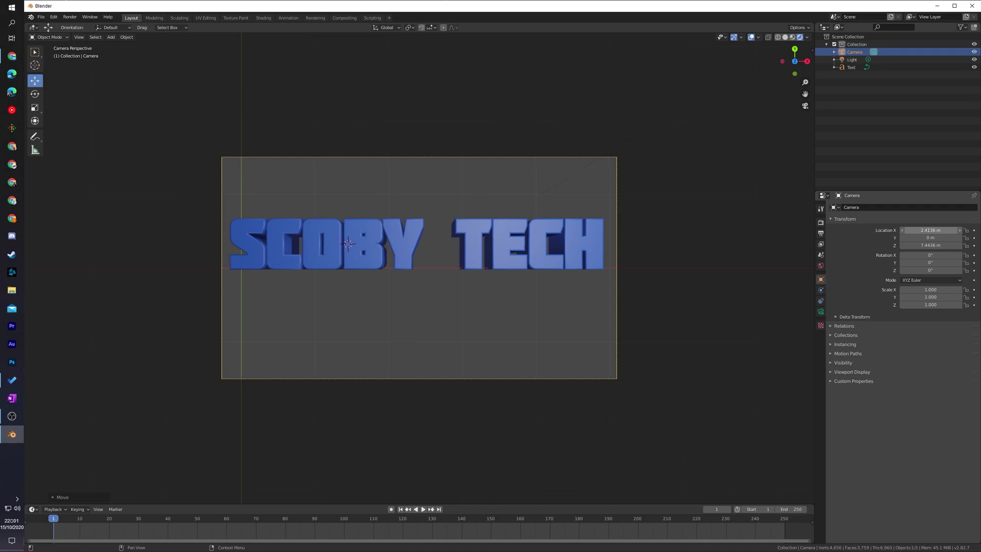
pyautogui.hotkey('ctrl', 'z')
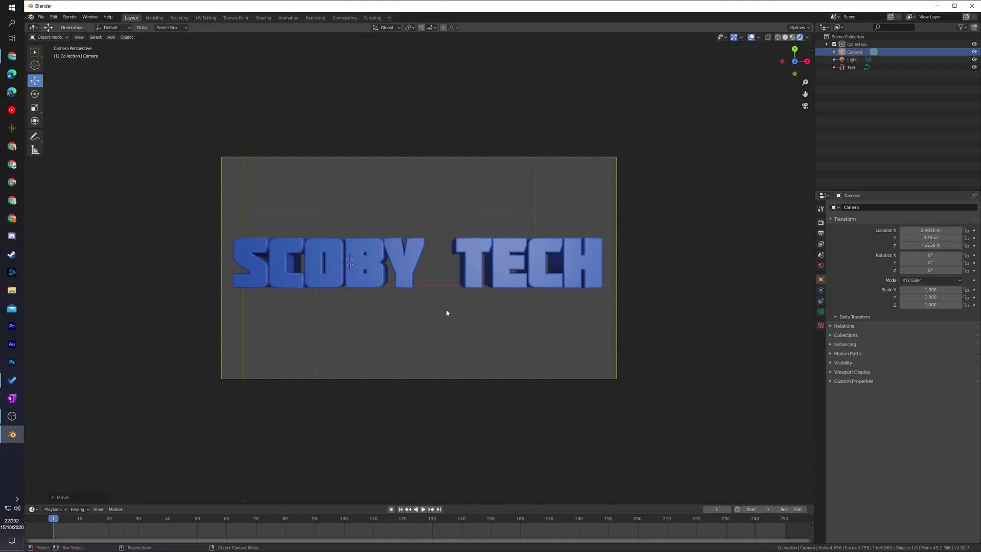
# Step: Leave the camera view and add a Sun light to the scene
pyautogui.click(414, 263)
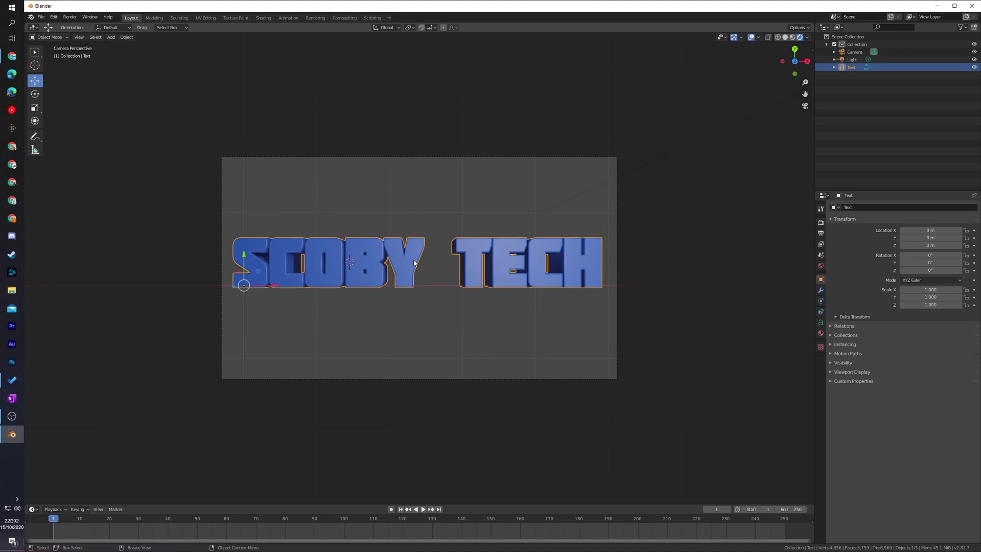
pyautogui.moveTo(414, 263); pyautogui.dragTo(455, 267, button='middle')
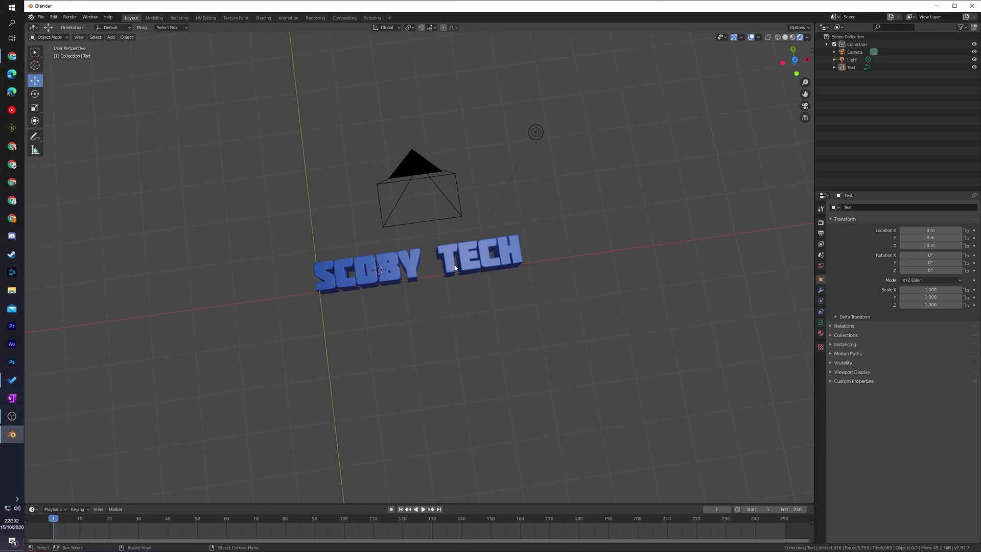
pyautogui.moveTo(453, 242); pyautogui.dragTo(508, 102, button='middle')
pyautogui.click(509, 102)
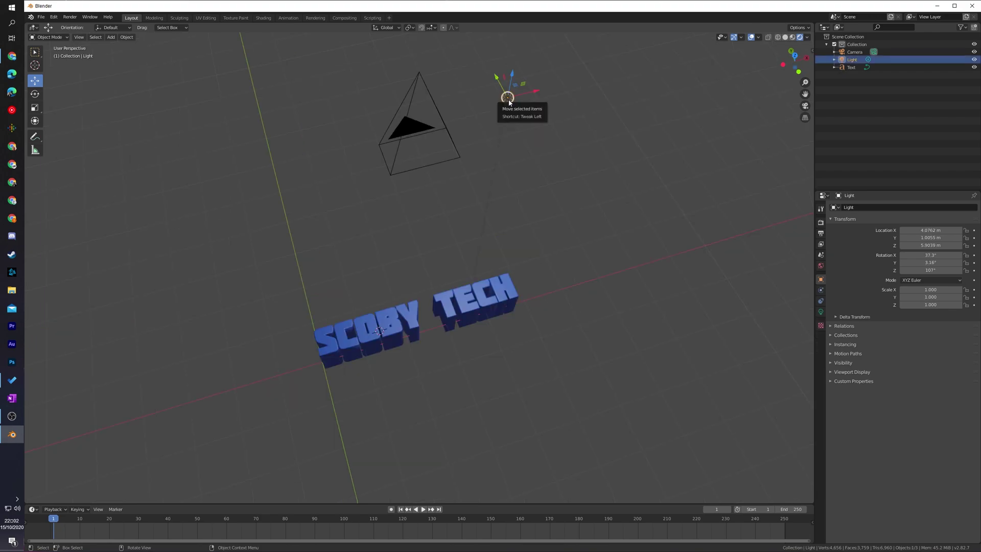
pyautogui.click(554, 184)
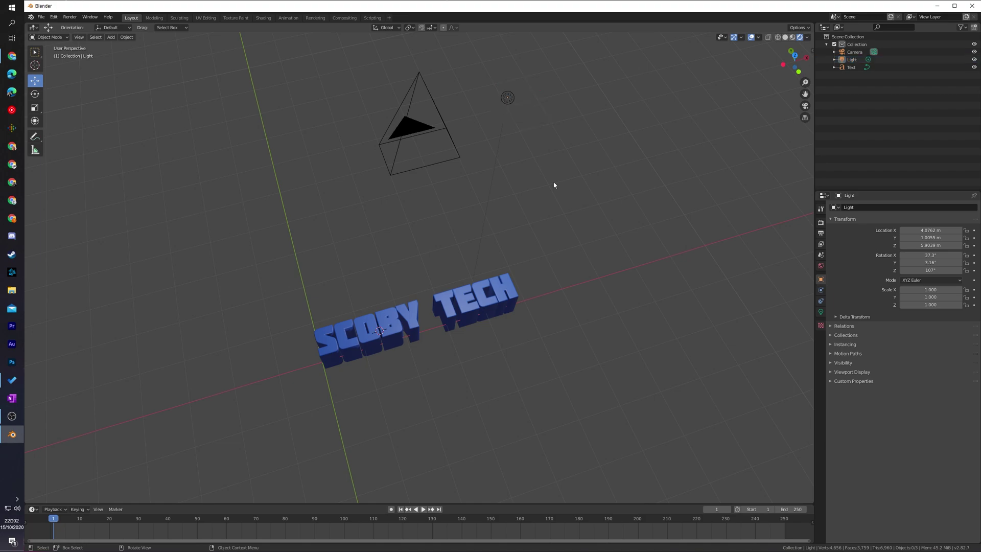
pyautogui.hotkey('shift', 'a')
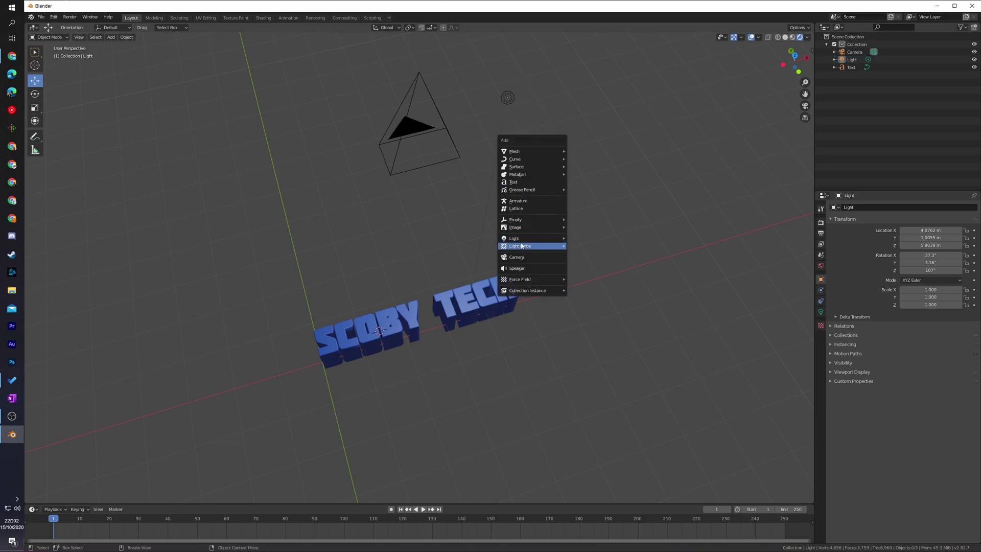
pyautogui.moveTo(554, 238)
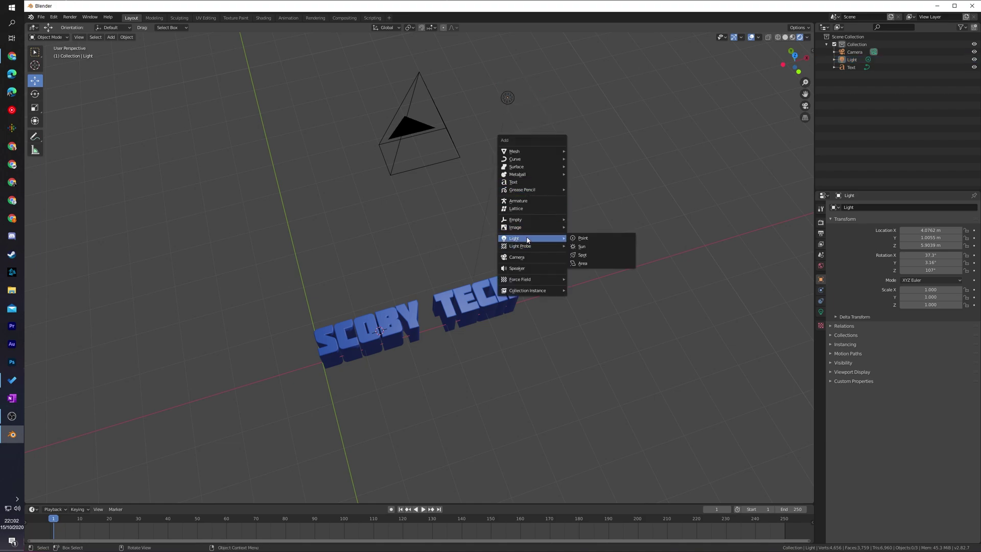
pyautogui.click(585, 245)
# Step: Raise the Sun light along Z to about 5.28 m above the text
pyautogui.moveTo(565, 262); pyautogui.dragTo(422, 332, button='middle')
pyautogui.moveTo(407, 314); pyautogui.dragTo(442, 129)
pyautogui.moveTo(442, 129); pyautogui.dragTo(434, 212, button='middle')
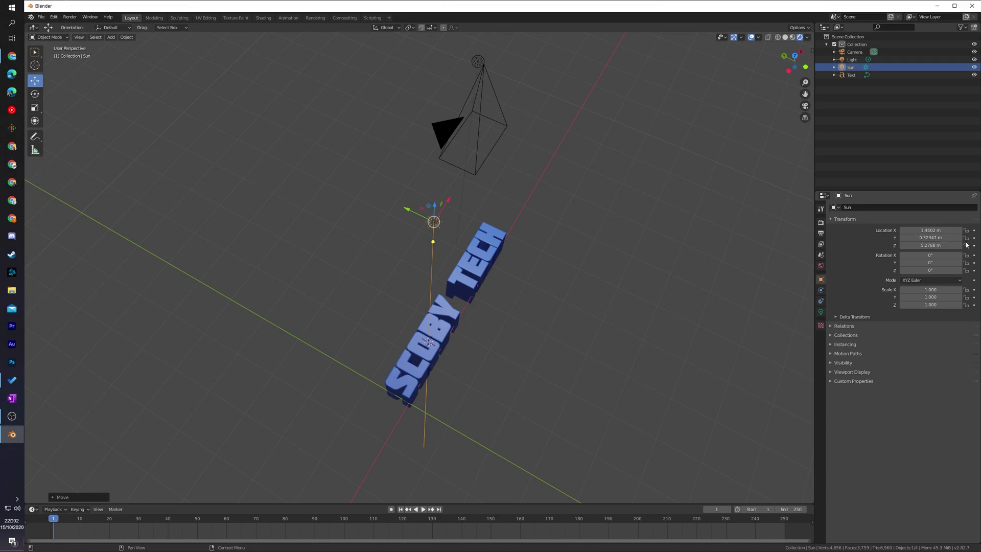
pyautogui.scroll(3, 433, 244)
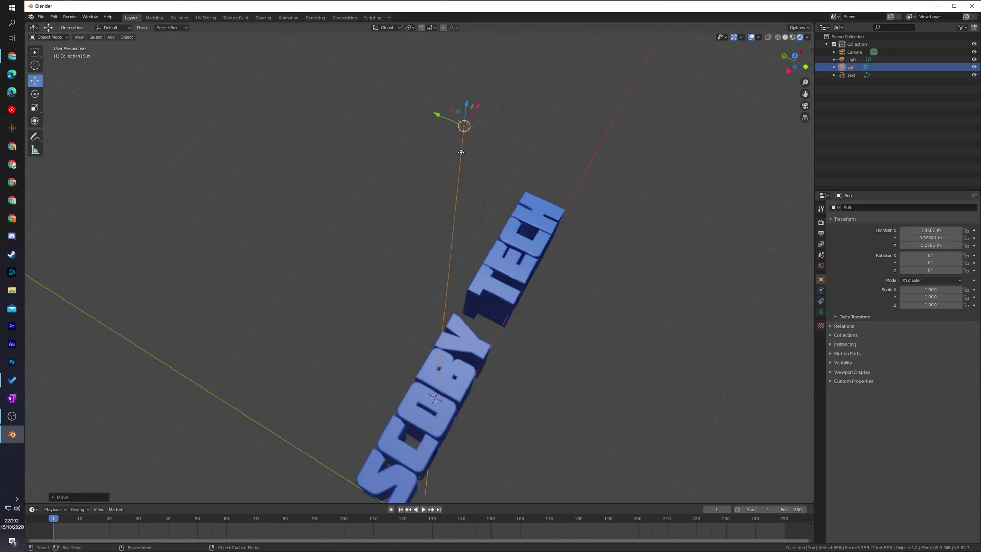
pyautogui.moveTo(460, 152); pyautogui.dragTo(412, 150)
pyautogui.press('Escape')
# Step: Shift the Sun light along X to about 2.7 m and show its light settings
pyautogui.moveTo(442, 229); pyautogui.dragTo(499, 296, button='middle')
pyautogui.moveTo(534, 256); pyautogui.dragTo(414, 311, button='middle')
pyautogui.moveTo(402, 357); pyautogui.dragTo(467, 321)
pyautogui.moveTo(468, 321); pyautogui.dragTo(510, 307, button='middle')
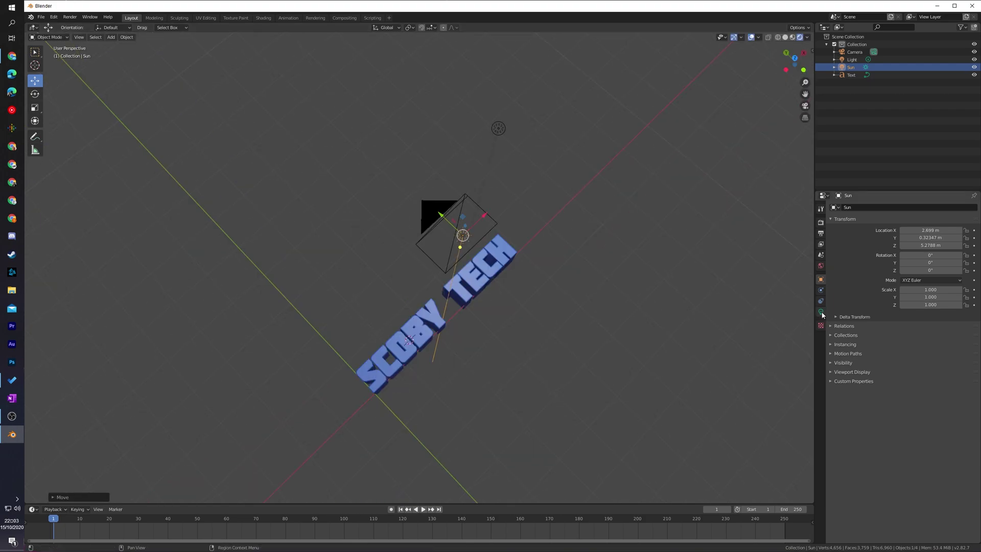
pyautogui.click(821, 312)
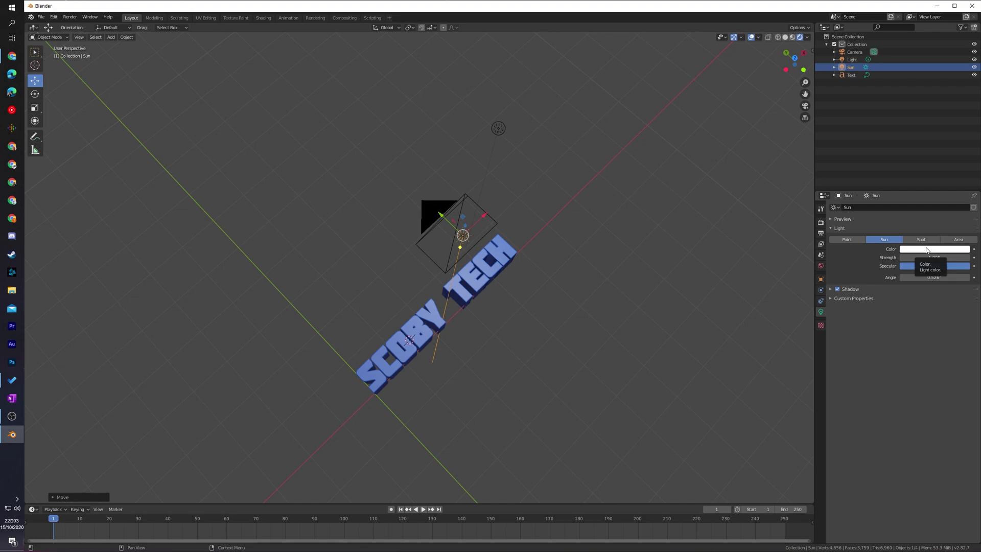
# Step: Deselect the Sun light and render the scene through the camera as a still image
pyautogui.moveTo(409, 246); pyautogui.dragTo(427, 261, button='middle')
pyautogui.click(427, 261)
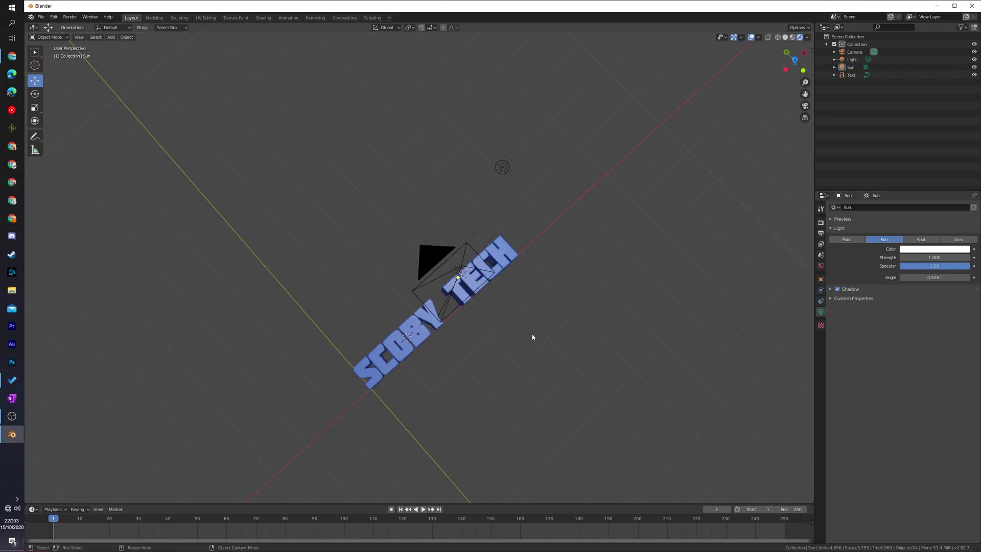
pyautogui.press('F12')
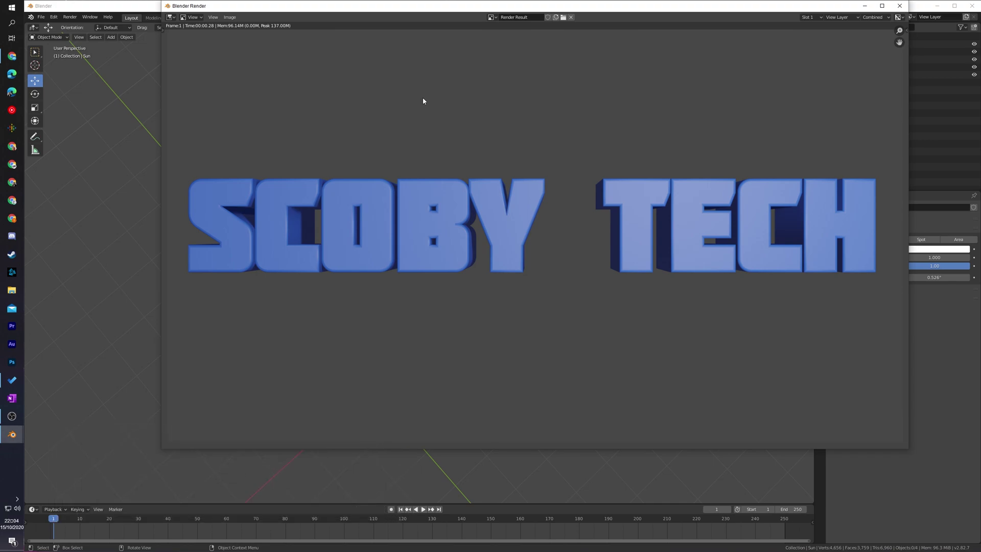
# Step: Review the file format and colour options for saving the rendered image, and close the render without saving
pyautogui.click(232, 18)
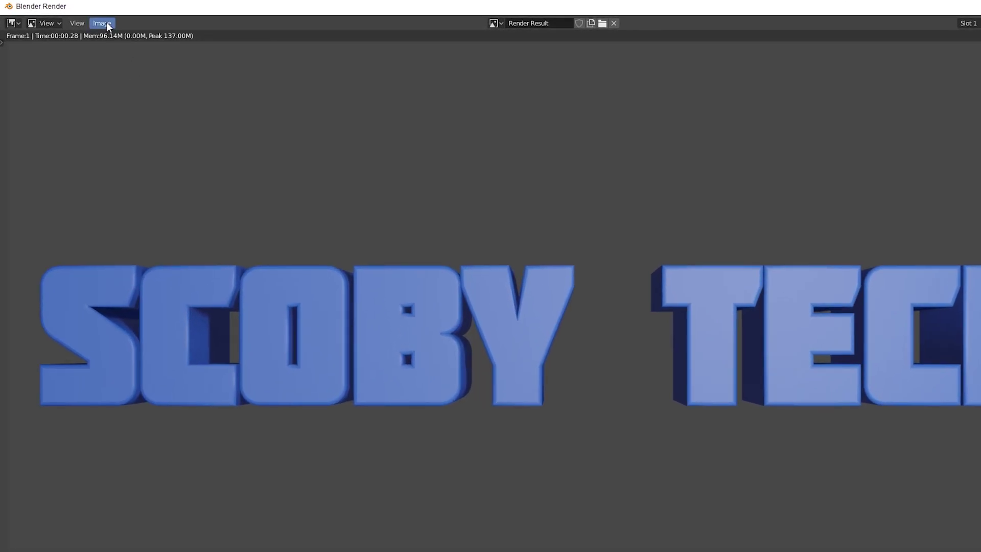
pyautogui.click(106, 23)
pyautogui.click(125, 102)
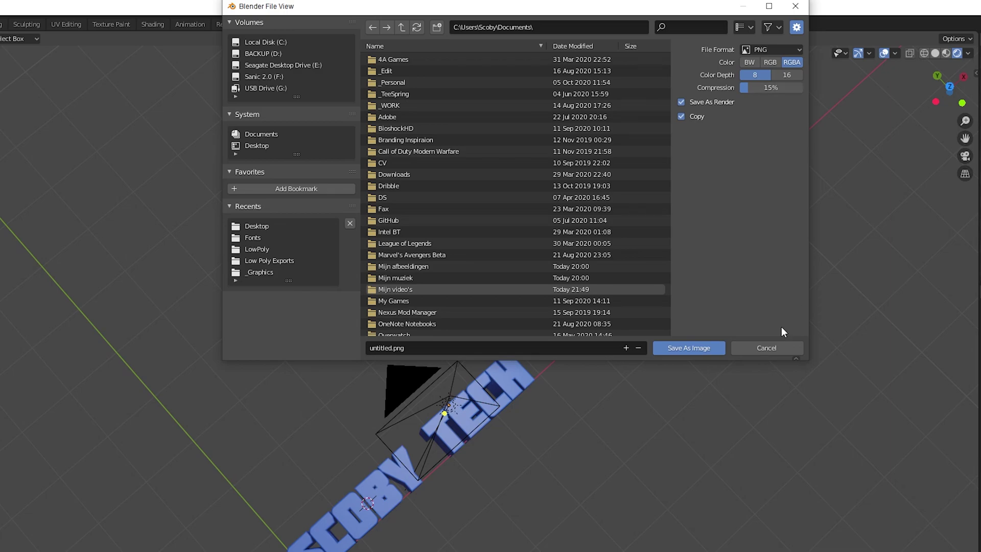
pyautogui.click(758, 347)
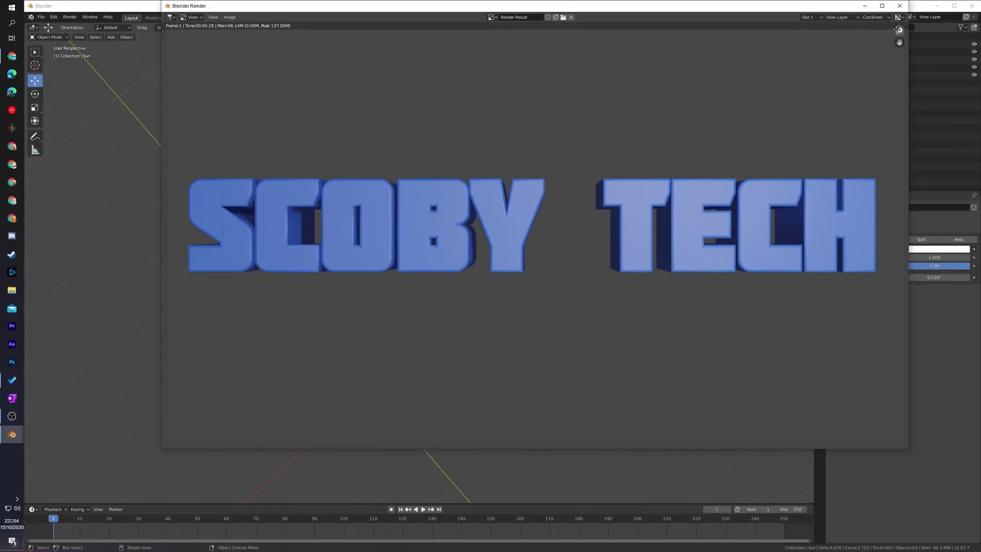
pyautogui.click(900, 6)
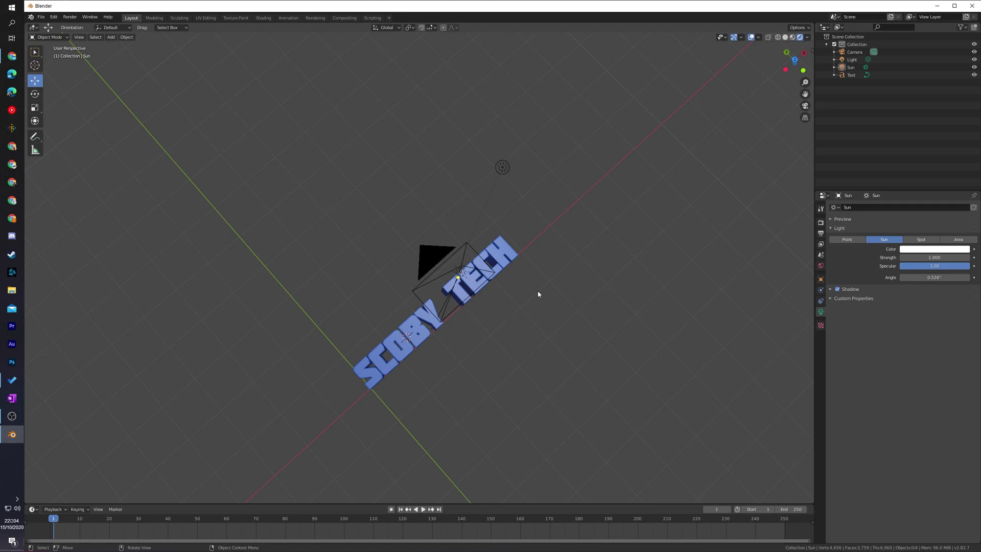
# Step: Show the scene's output settings to review the render resolution, frame range and file format
pyautogui.click(820, 233)
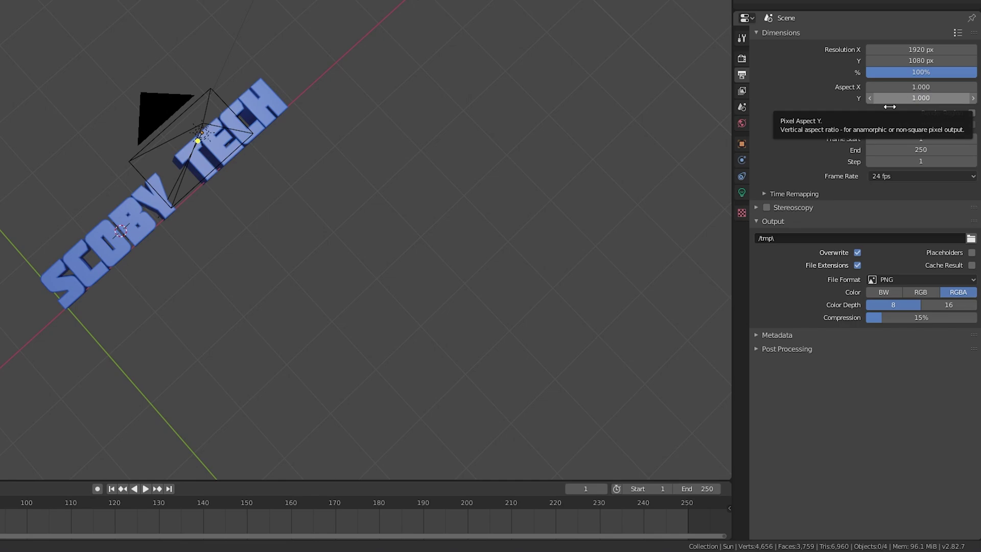
pyautogui.moveTo(279, 113); pyautogui.dragTo(292, 87, button='middle')
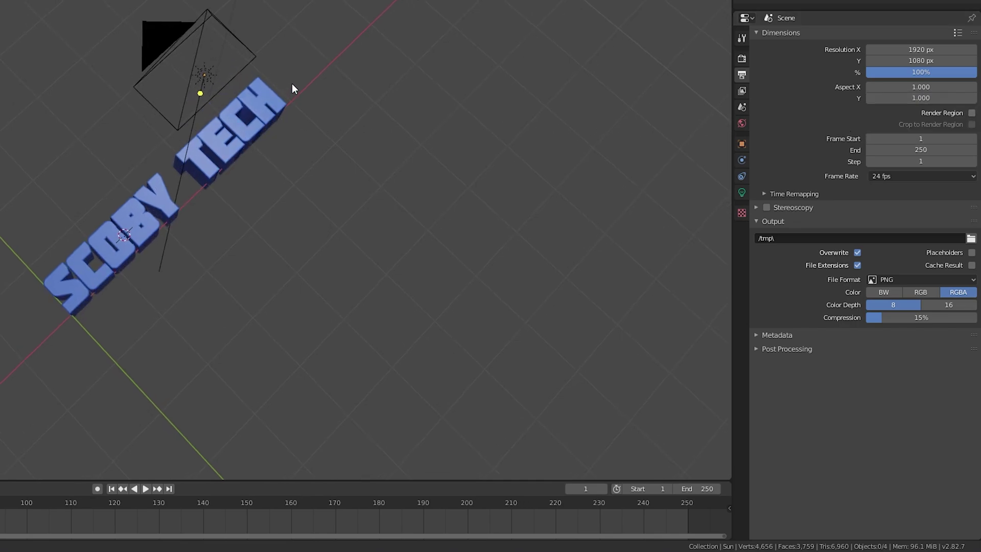